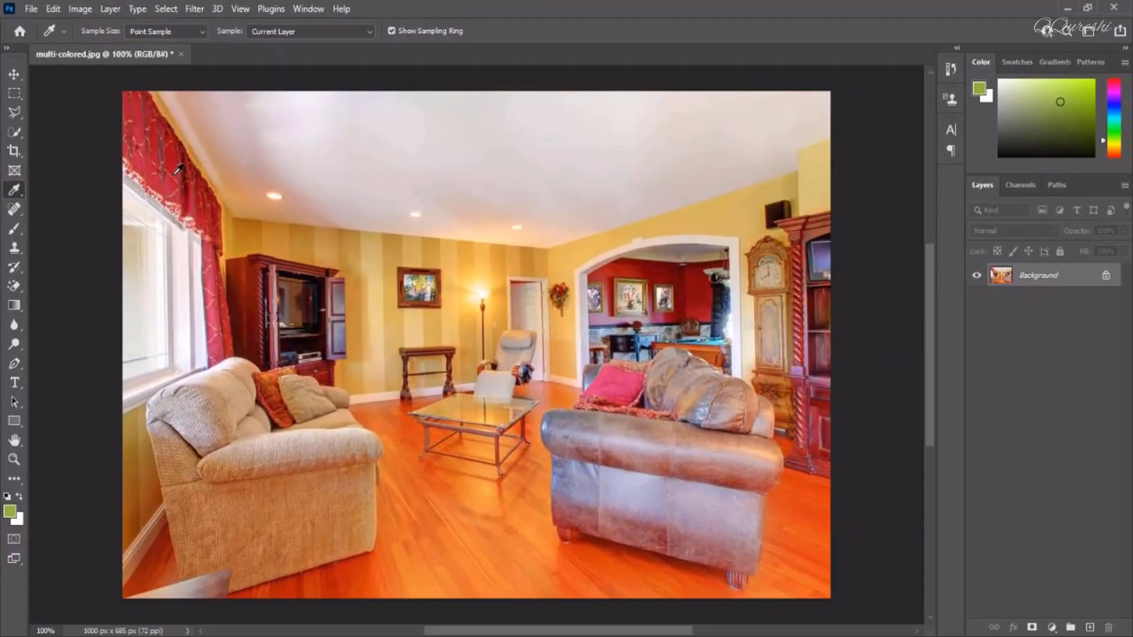
Sample colours from the red curtain, beige sofa, striped wall, wooden cabinet and ceiling with the Eyedropper
click(177, 171)
click(177, 169)
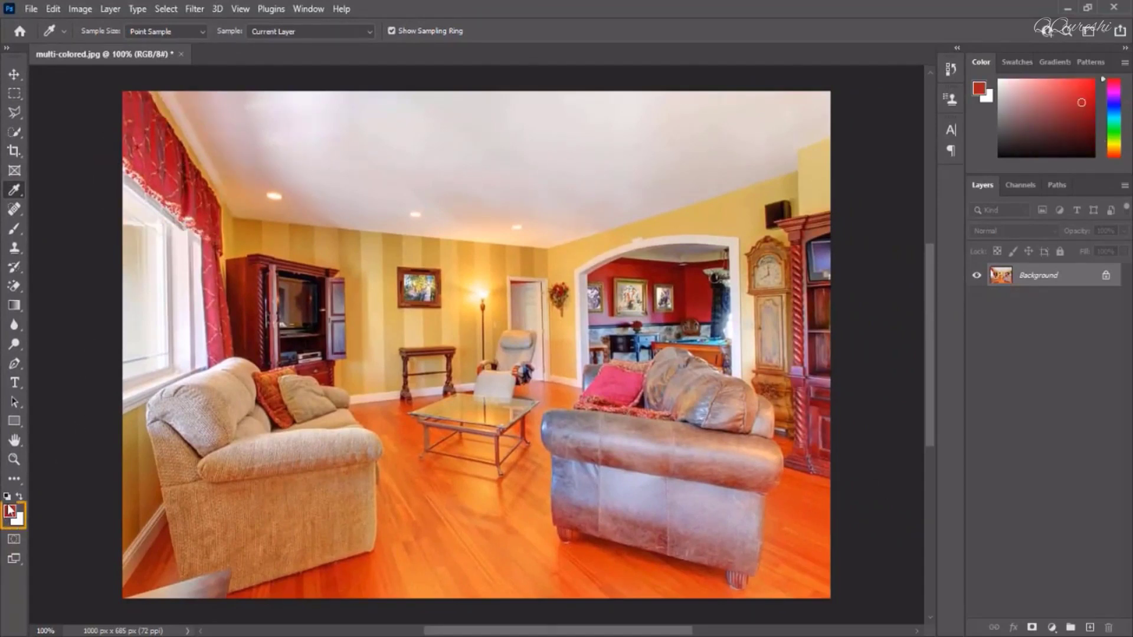
click(257, 504)
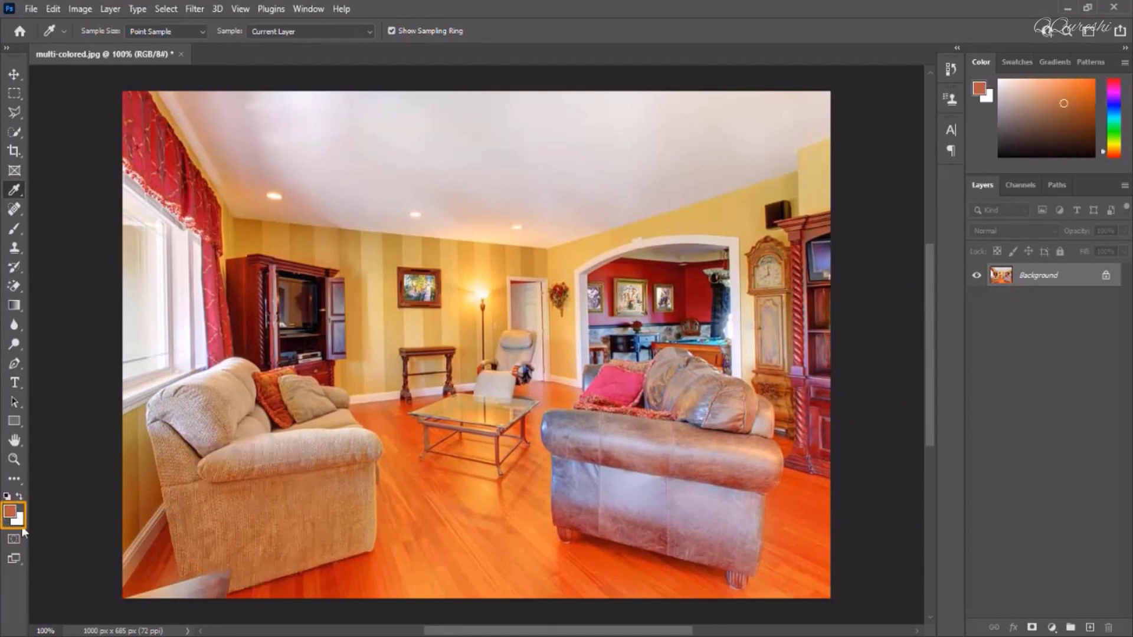
click(361, 358)
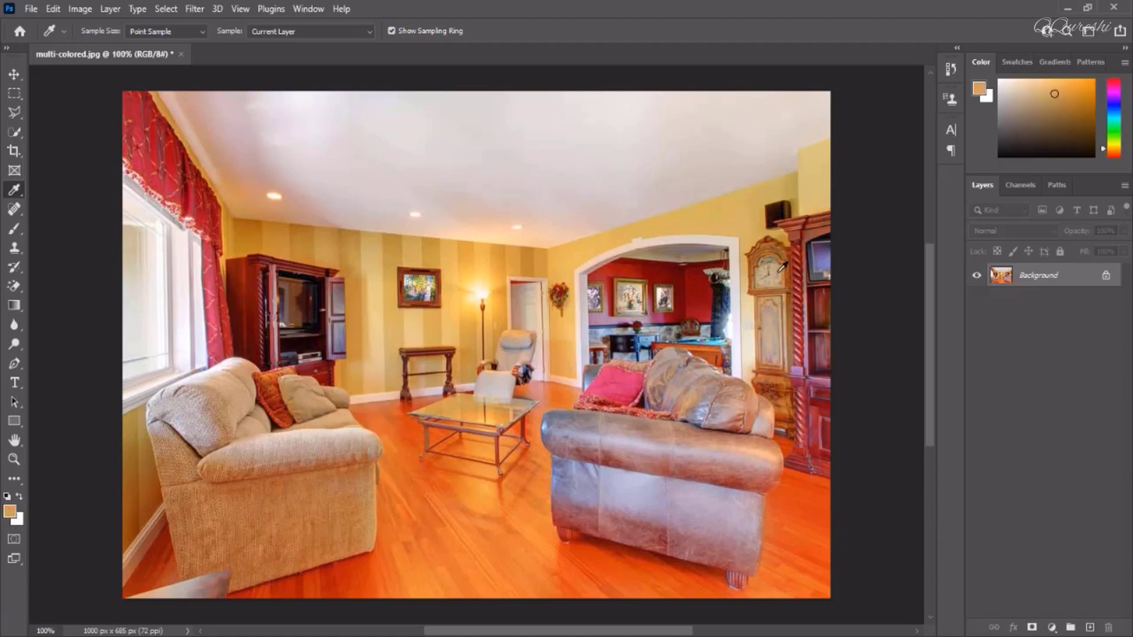
click(812, 200)
click(573, 130)
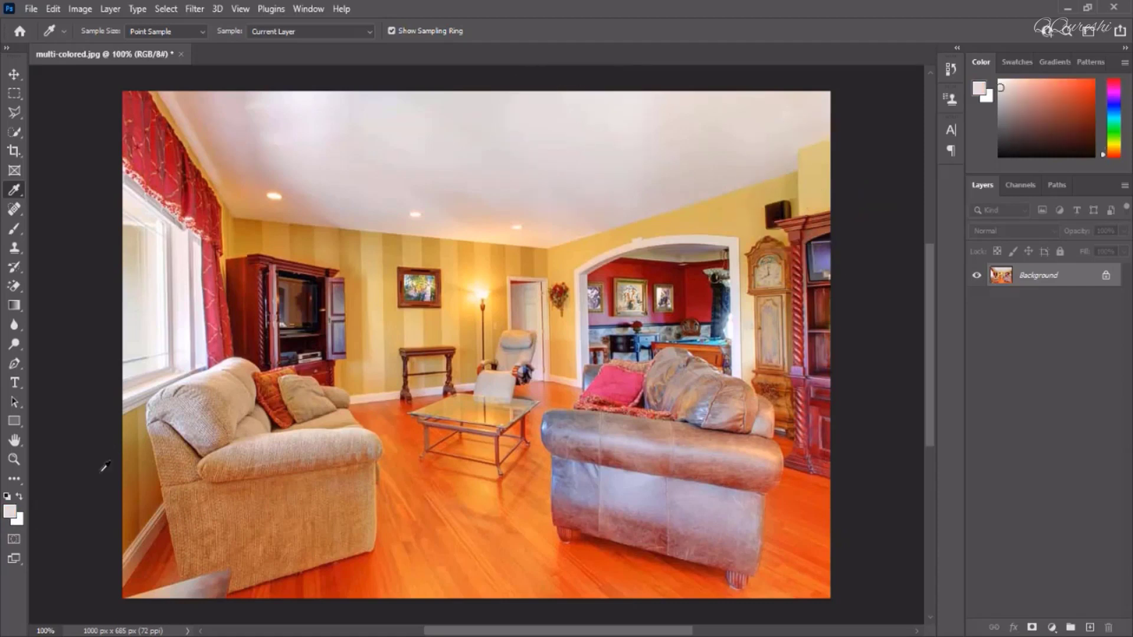
click(395, 317)
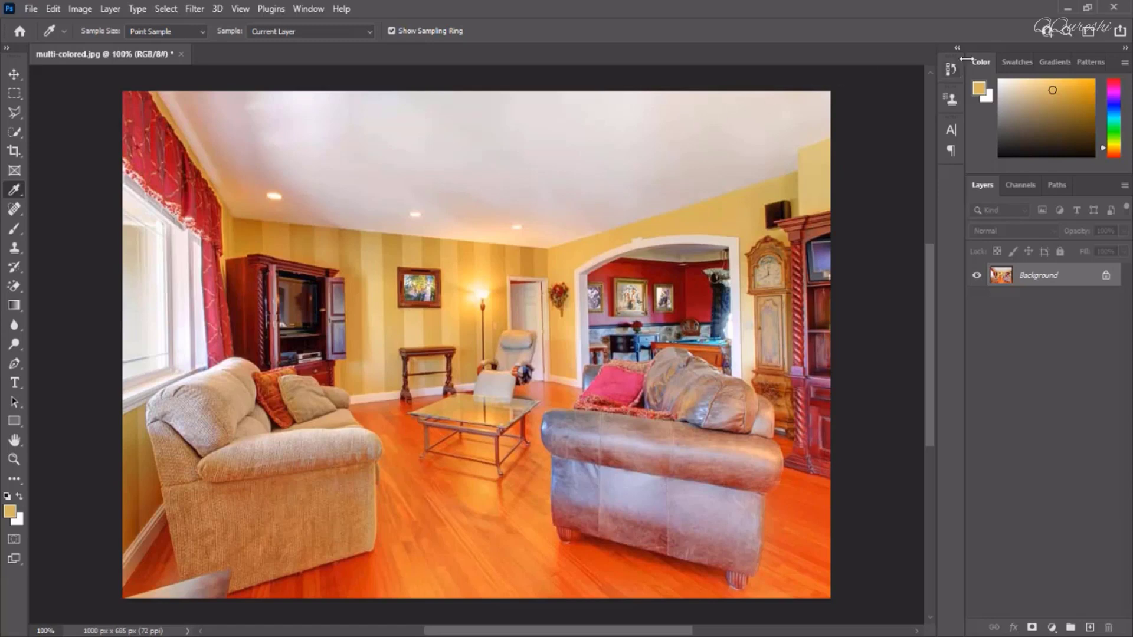
Shrink the Photoshop window and bring up the browser's "girl with dog" image results beside it
click(1087, 9)
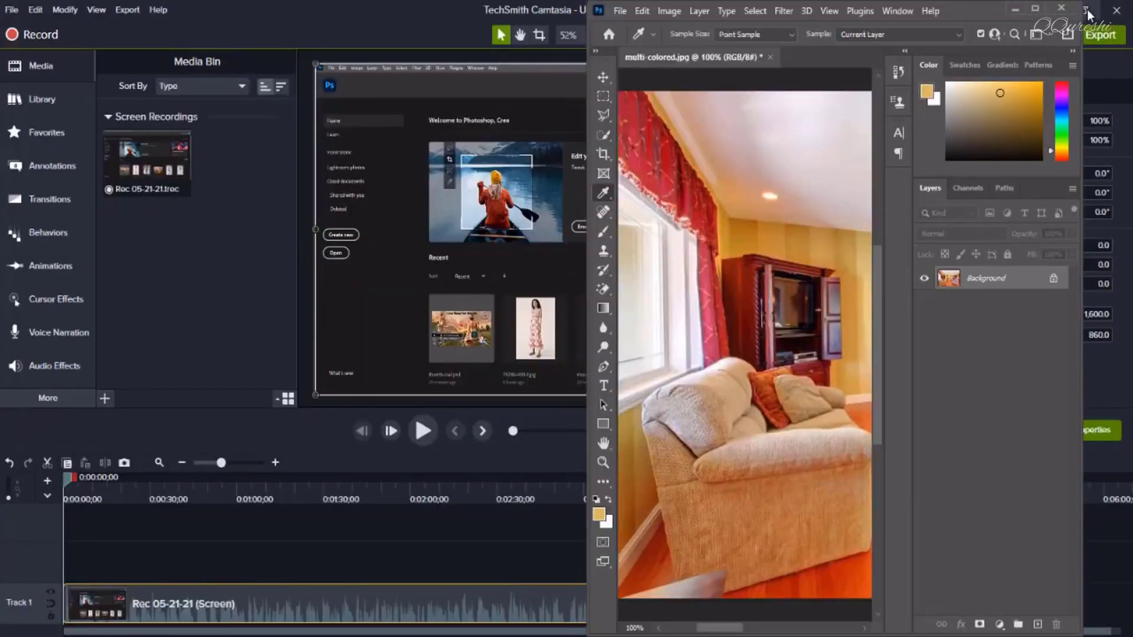
key(alt+Tab)
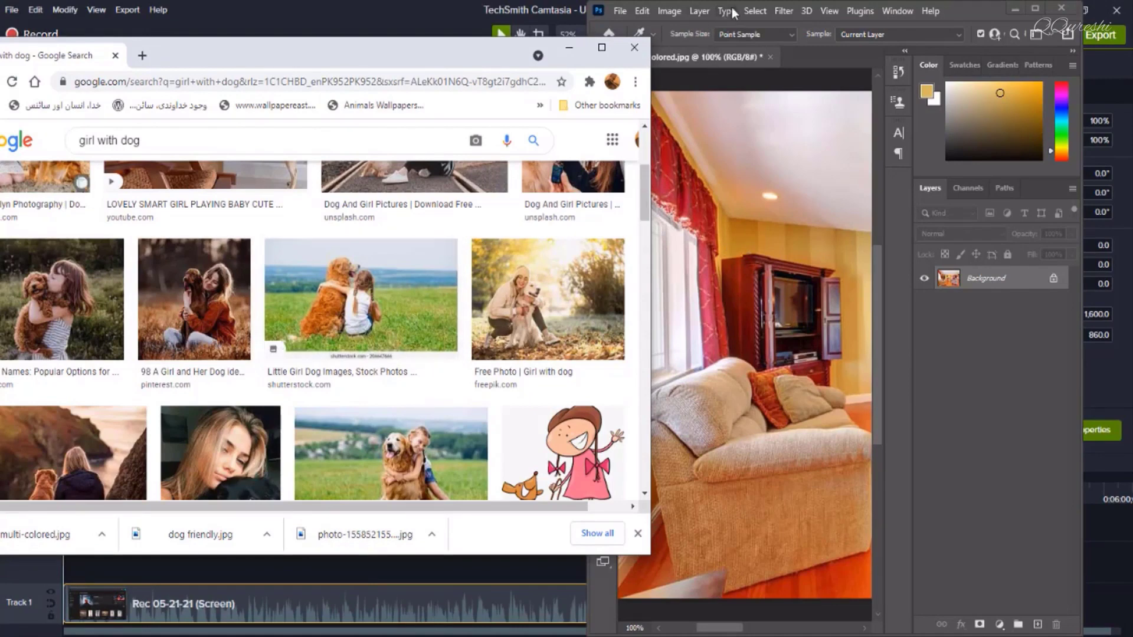
click(952, 12)
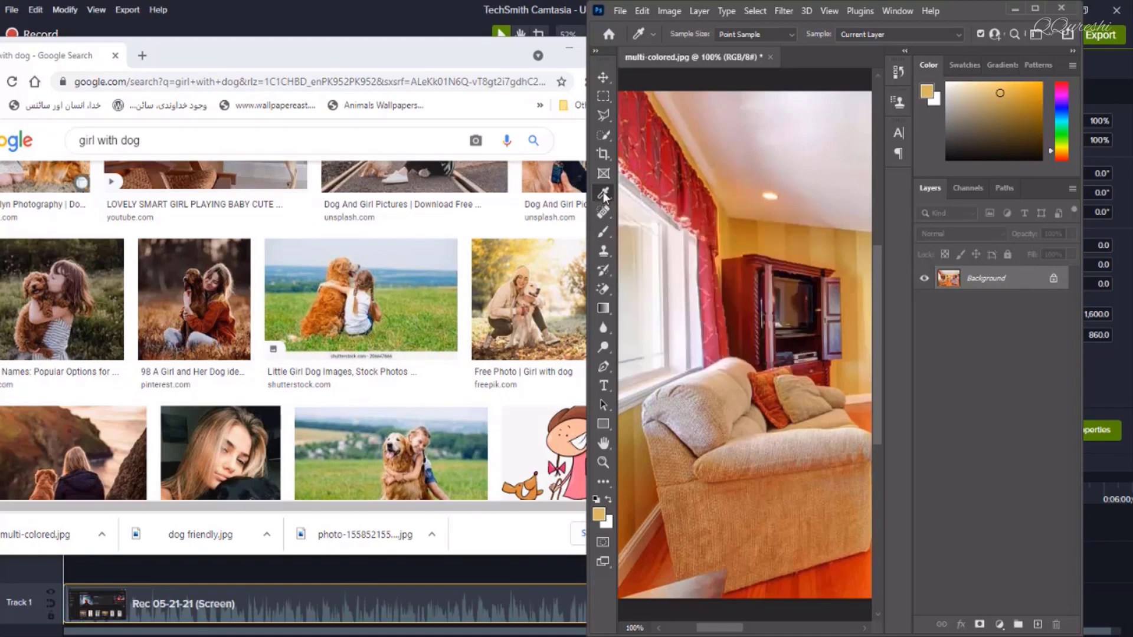
Sample the horizon blue from the browser's girl-and-dog meadow photo as the foreground colour, and maximize the Photoshop window
click(750, 159)
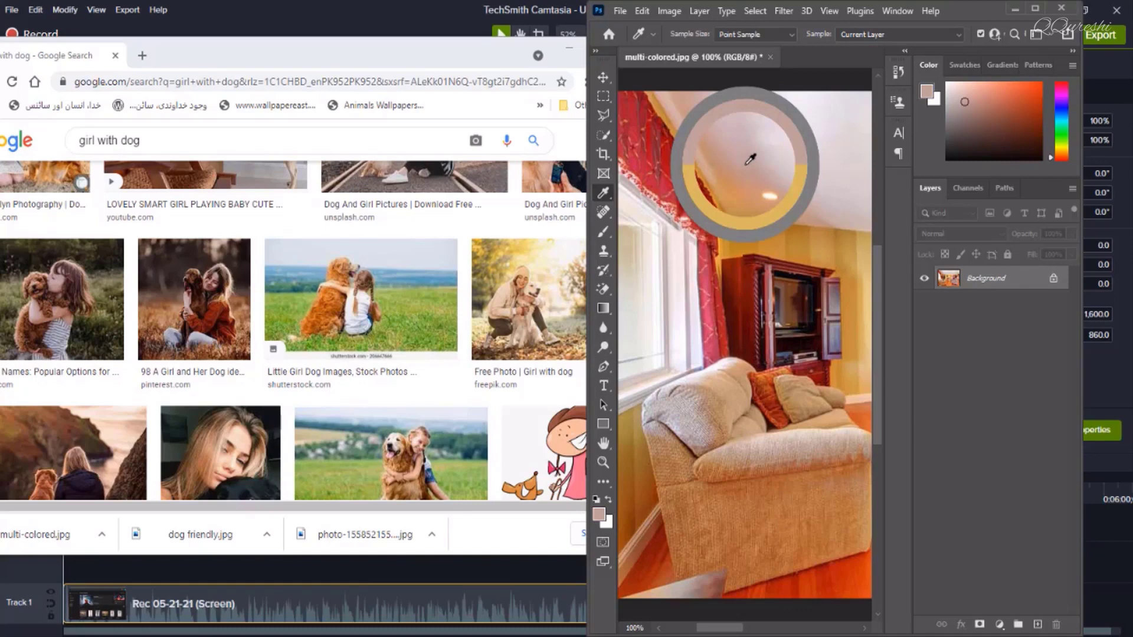
drag(750, 160, 432, 311)
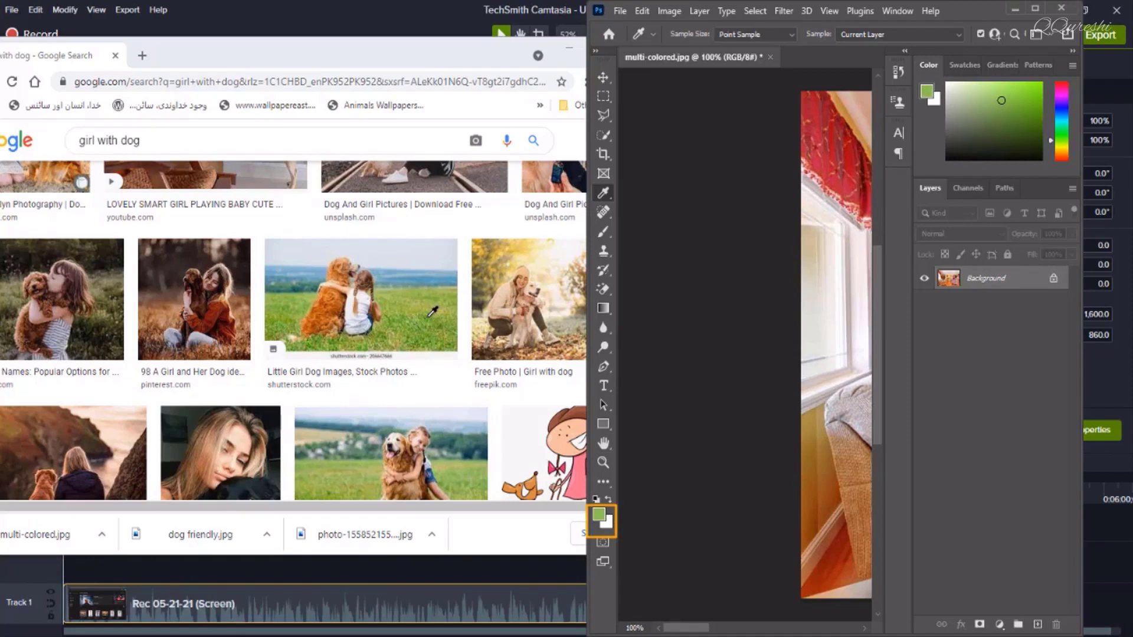
drag(432, 311, 430, 277)
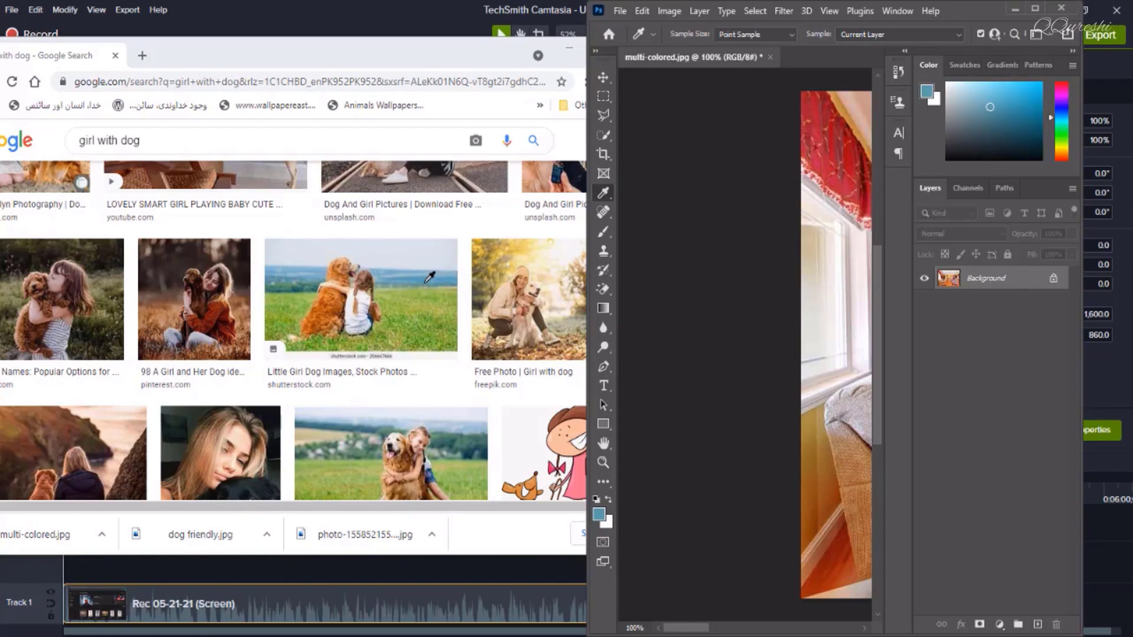
mouse_move(430, 277)
mouse_down()
mouse_move(429, 287)
mouse_move(431, 275)
mouse_up()
click(1034, 9)
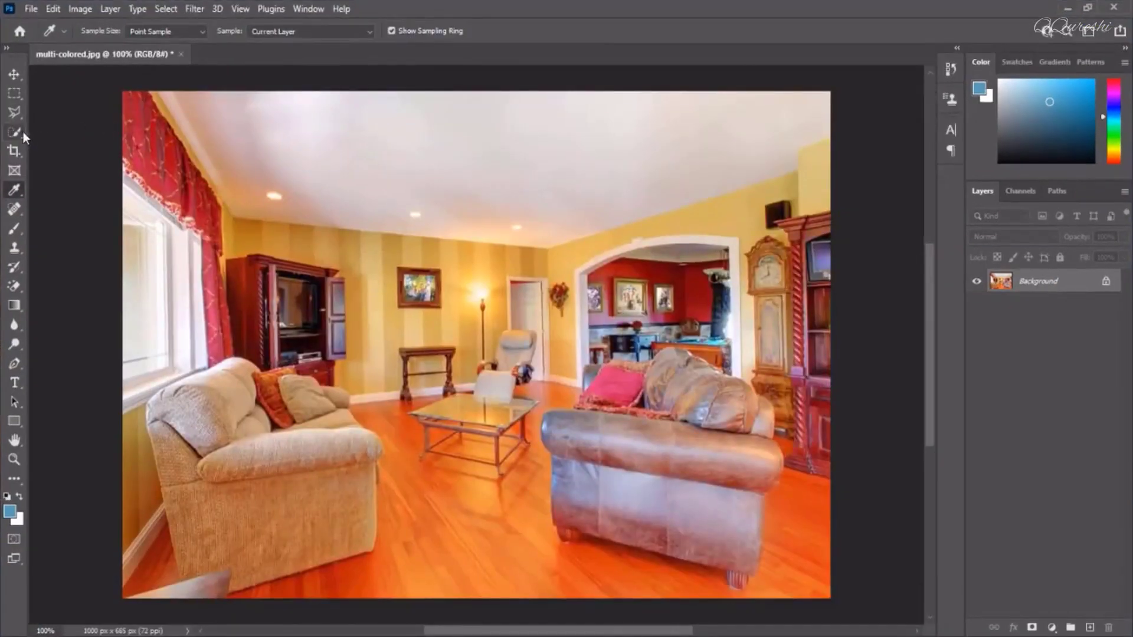
Select the ceiling with the Polygonal Lasso, fill it with the blue foreground colour on a new layer, and deselect
click(13, 112)
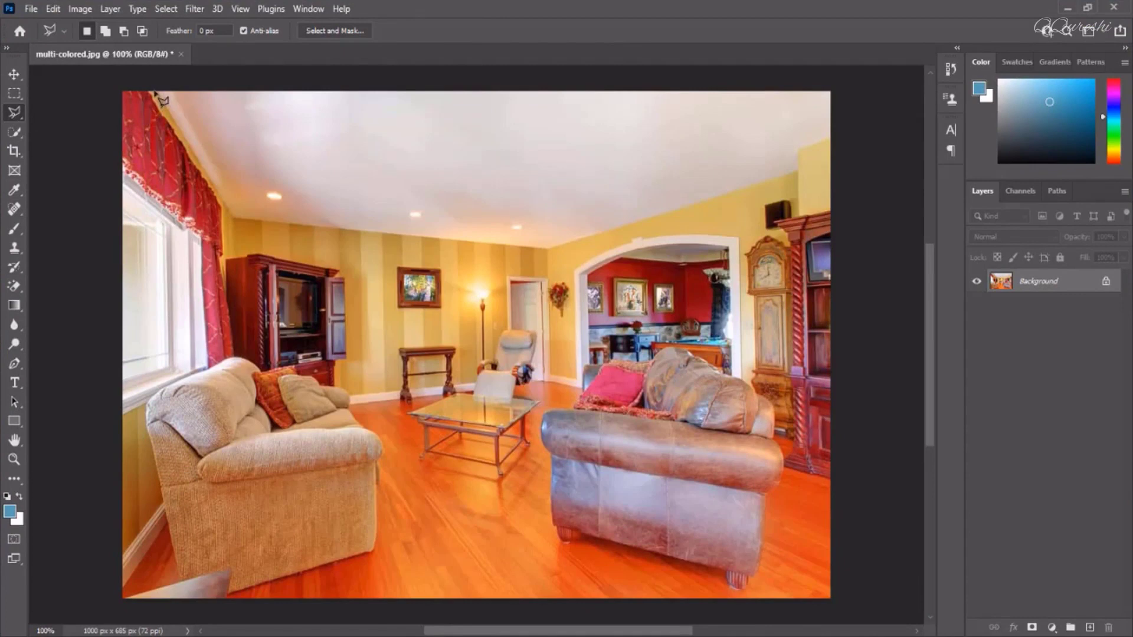
mouse_move(154, 93)
mouse_down()
mouse_move(223, 185)
mouse_move(233, 220)
mouse_move(471, 231)
mouse_move(556, 253)
mouse_move(733, 217)
mouse_move(797, 173)
mouse_move(799, 150)
mouse_move(834, 142)
mouse_move(844, 83)
mouse_up()
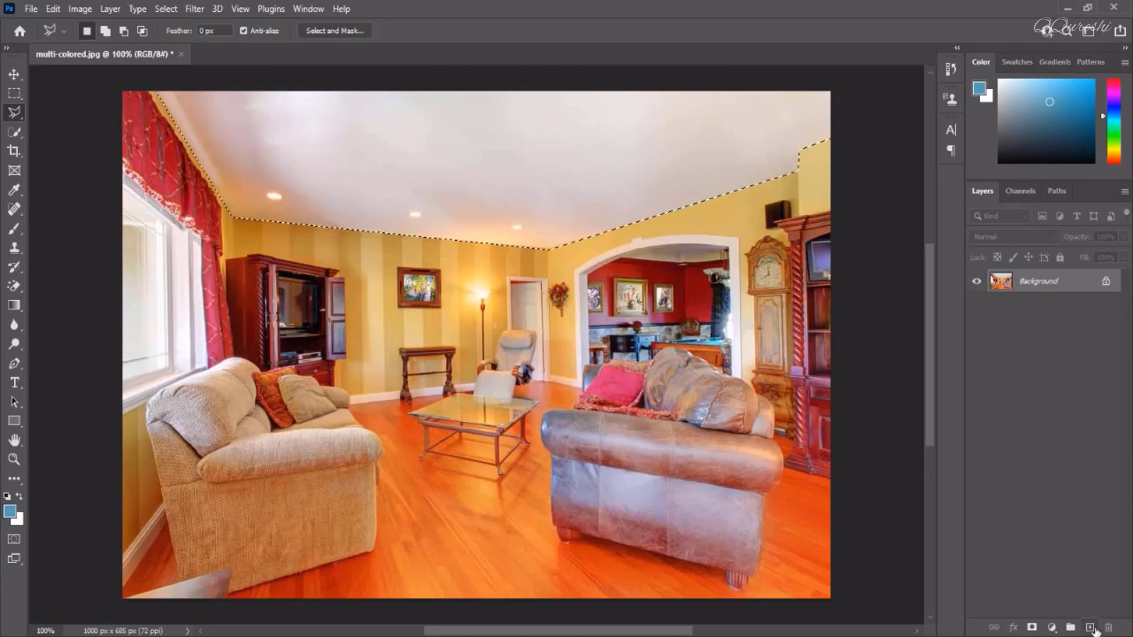
click(1090, 628)
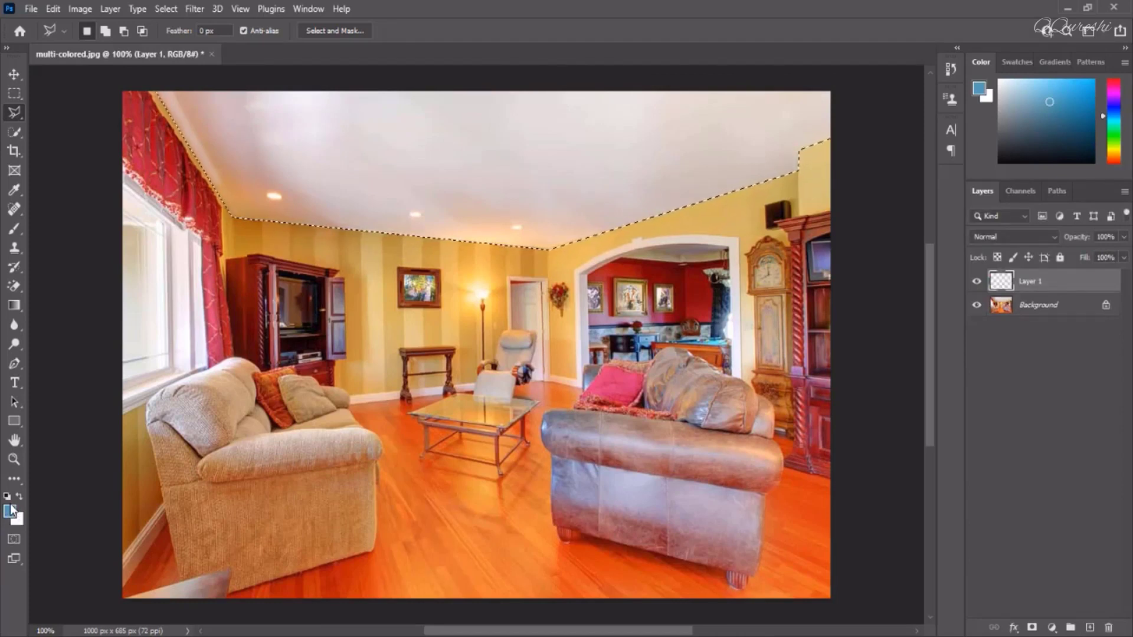
key(alt+BackSpace)
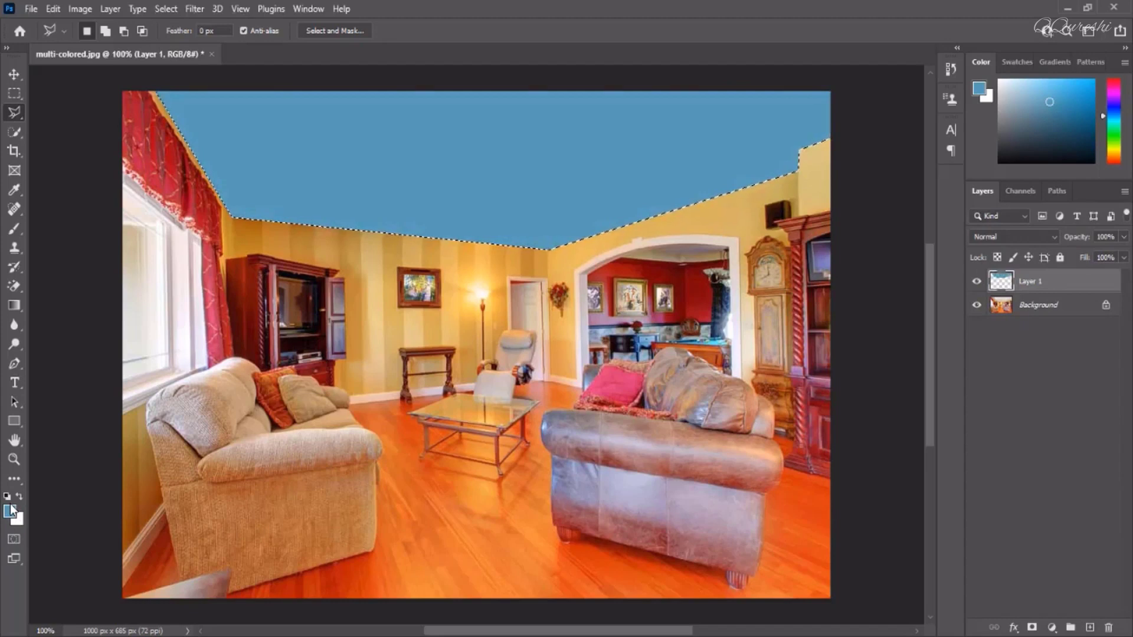
key(ctrl+d)
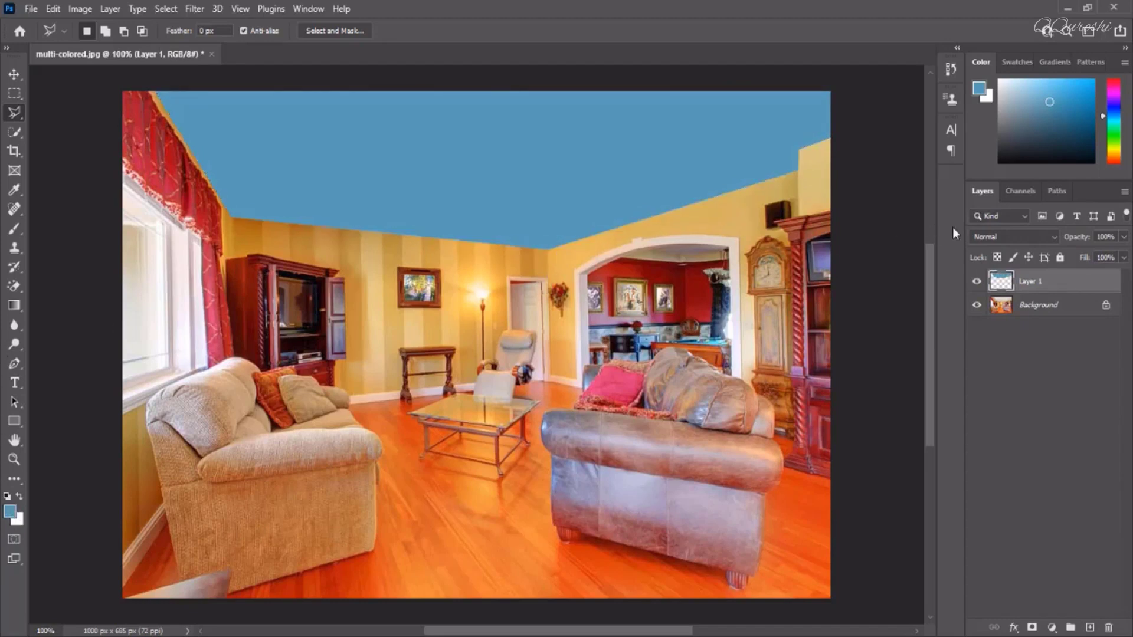
Set the blue ceiling layer's blend mode to Multiply, compare it with the original ceiling, and leave the layer hidden
click(1003, 237)
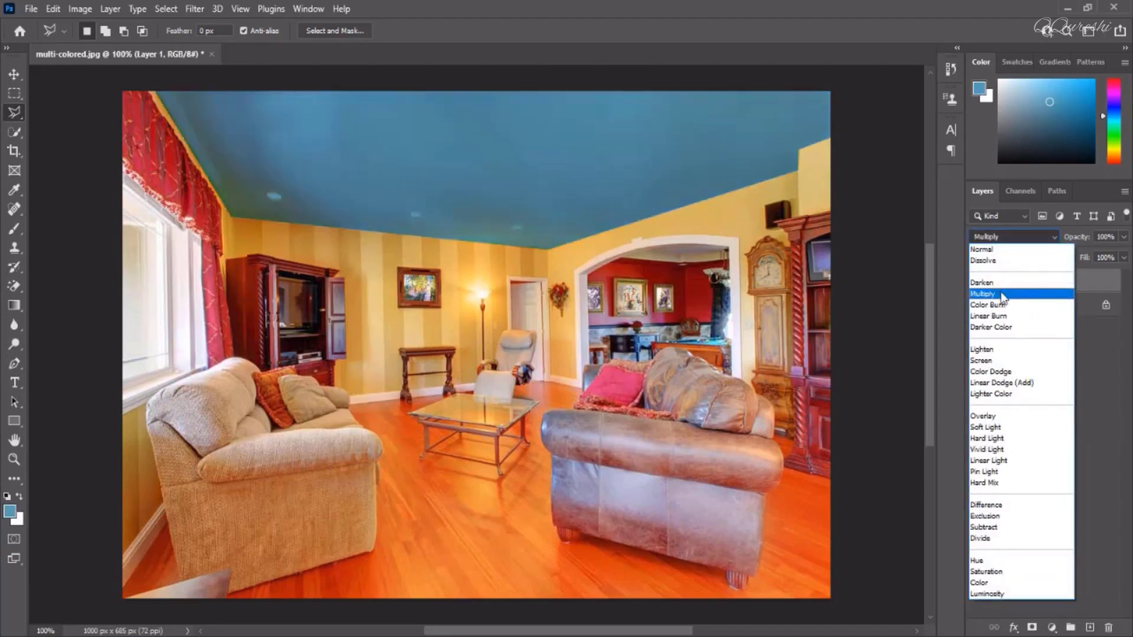
click(1002, 295)
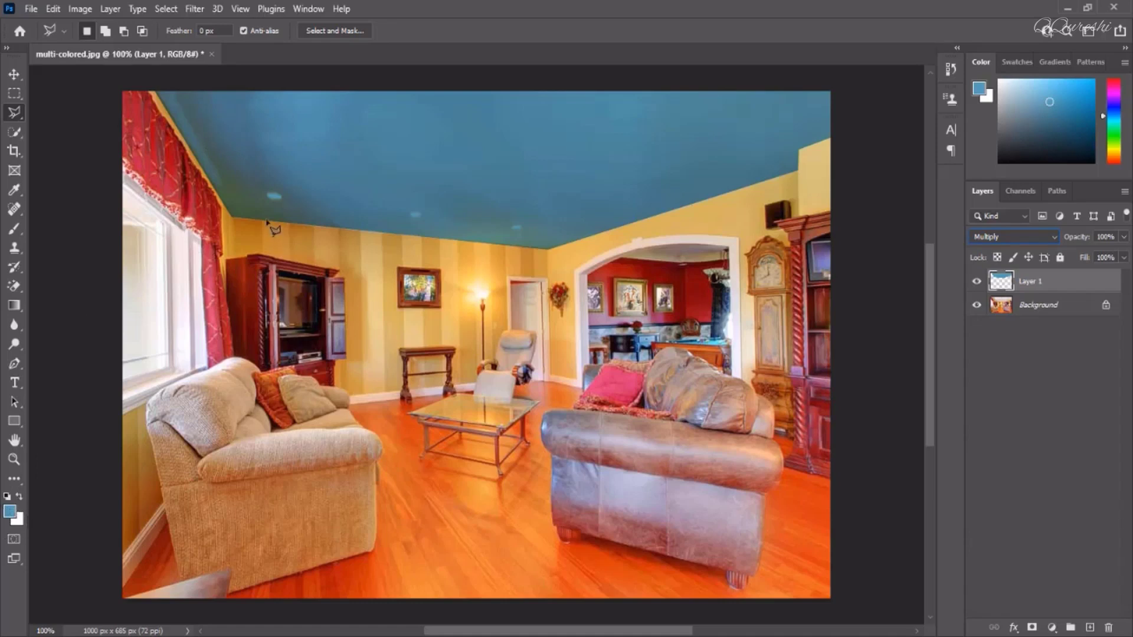
click(977, 283)
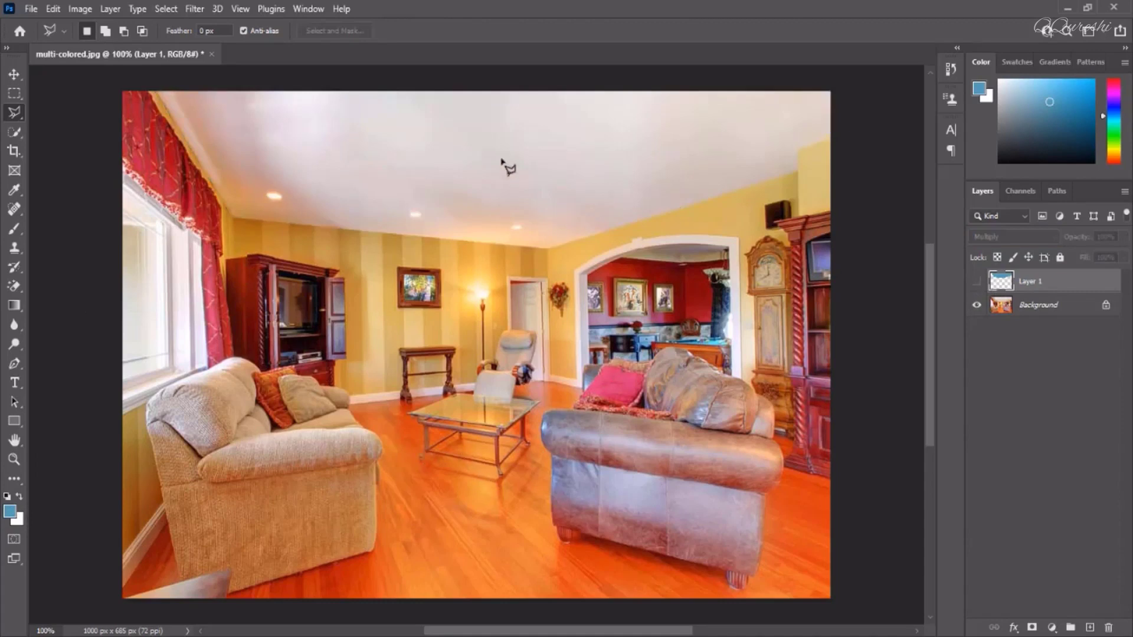
click(977, 282)
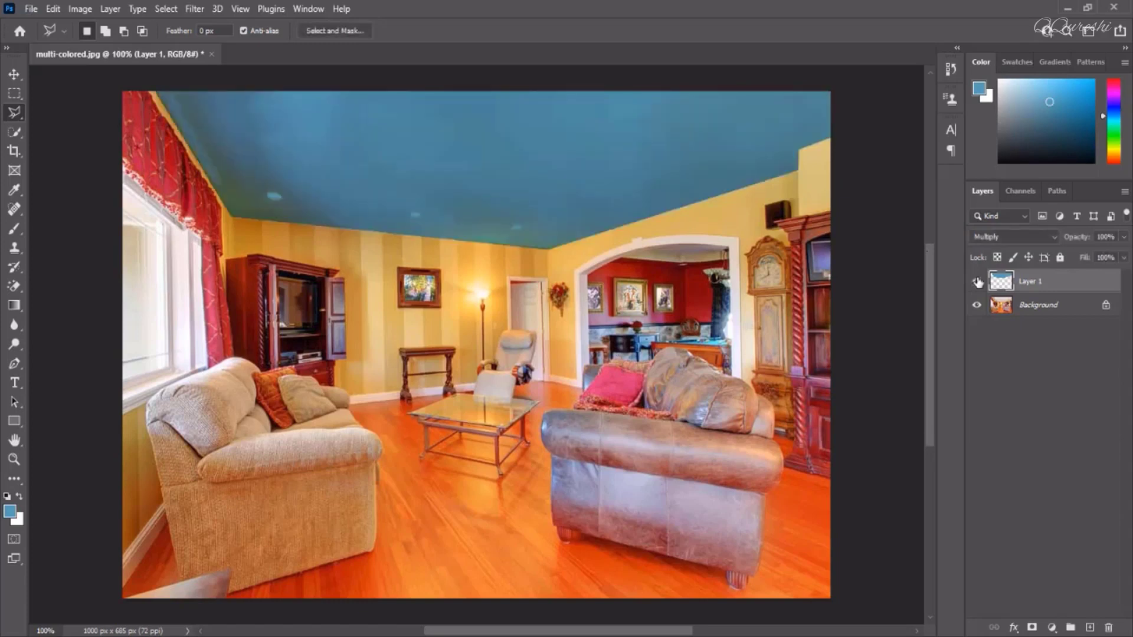
click(977, 282)
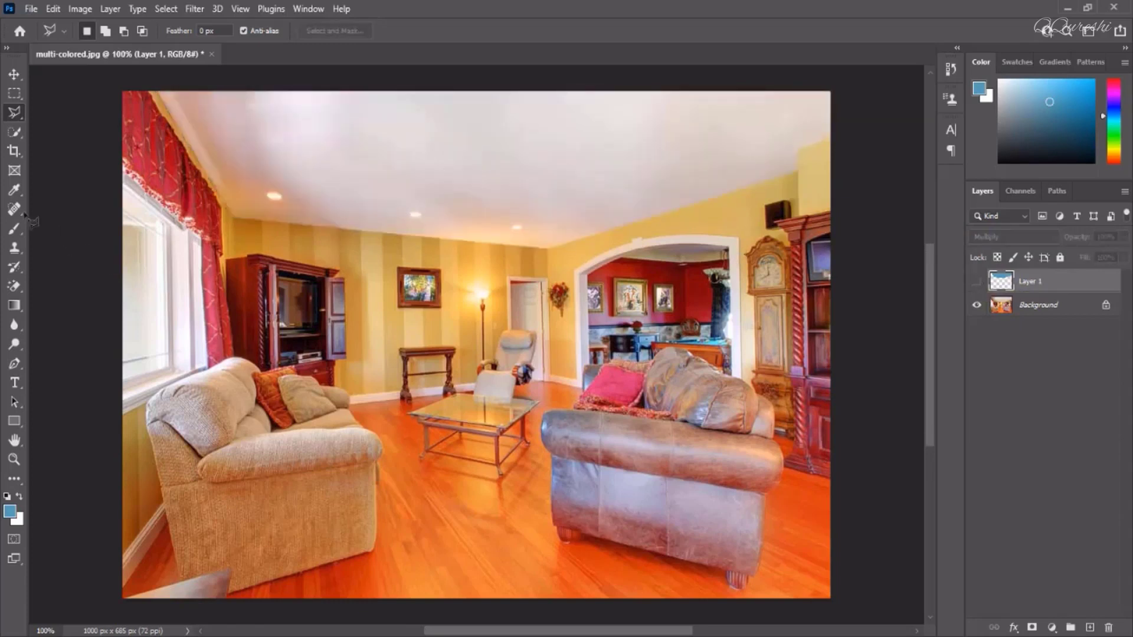
Try to sample the ceiling and wall colours with the Eyedropper while the hidden Layer 1 is active
click(14, 189)
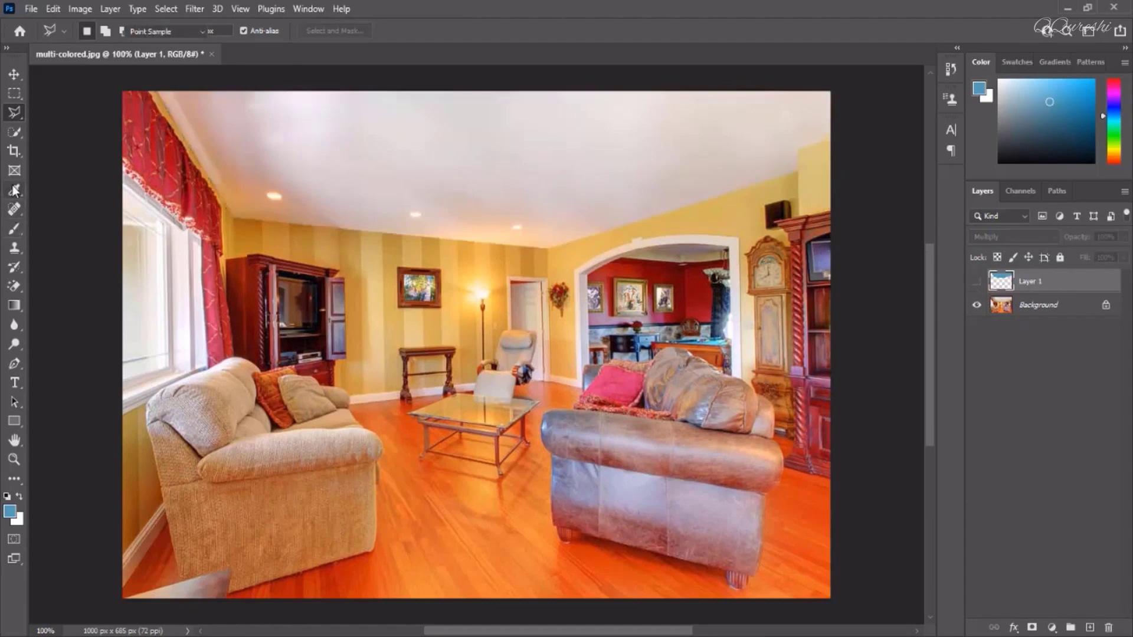
click(324, 181)
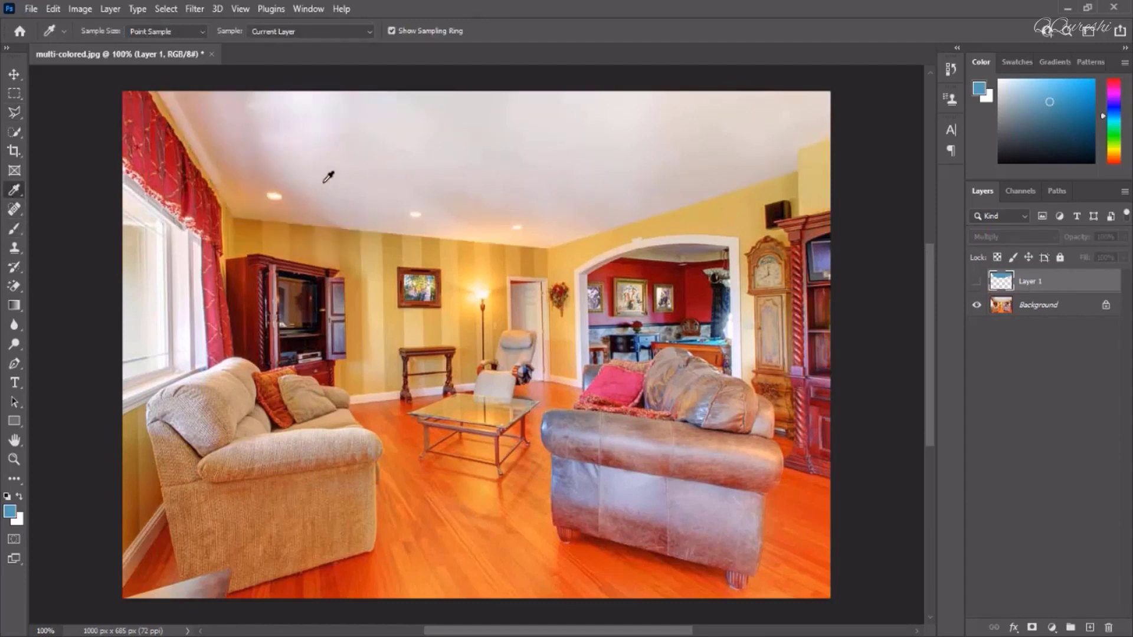
click(339, 262)
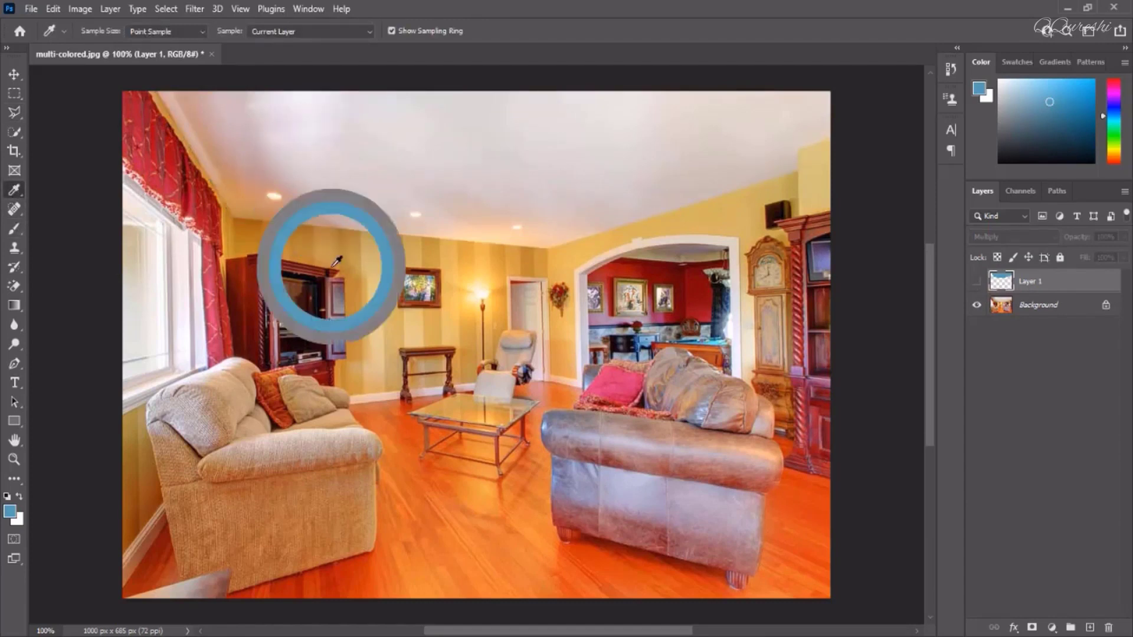
click(340, 260)
click(394, 361)
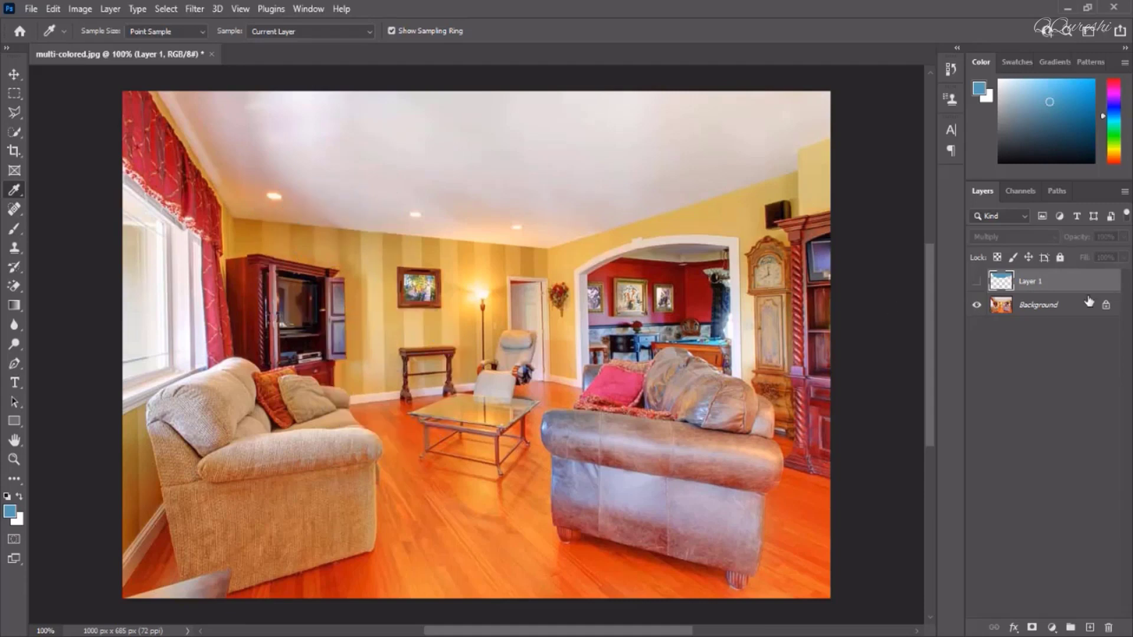
Make the Background layer active and sample the wall's yellow and the floor's orange
click(1056, 305)
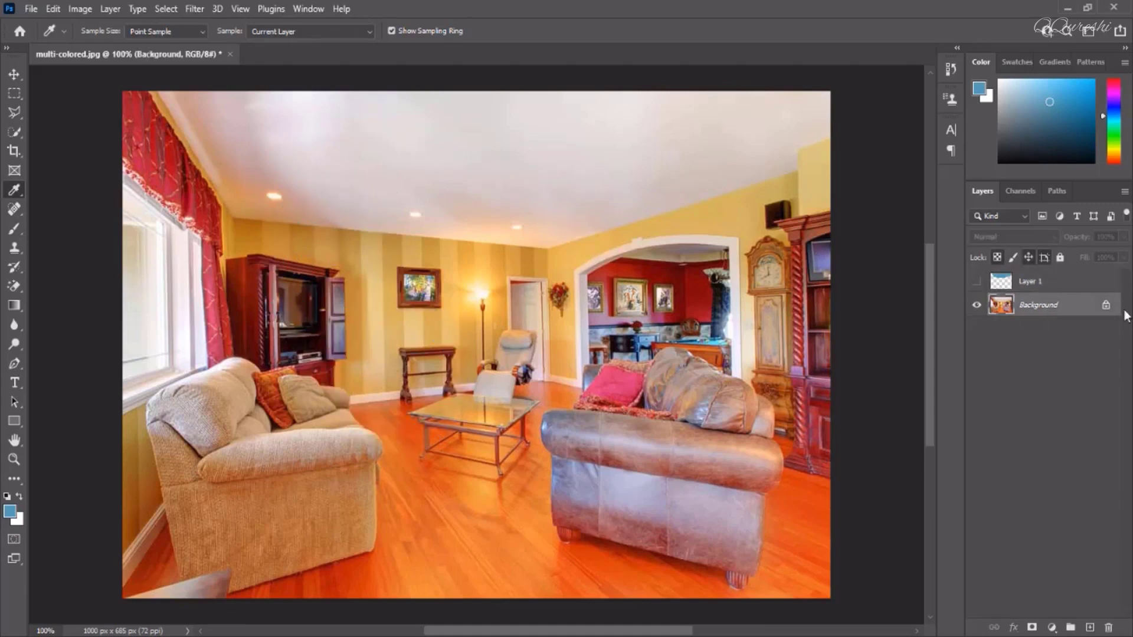
click(392, 304)
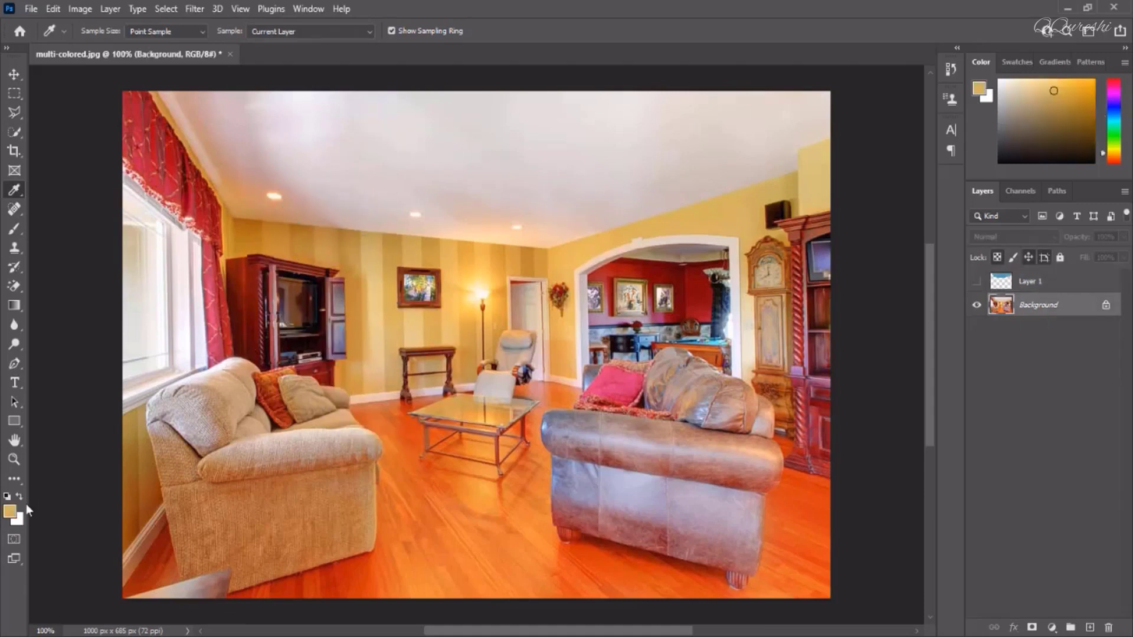
click(399, 460)
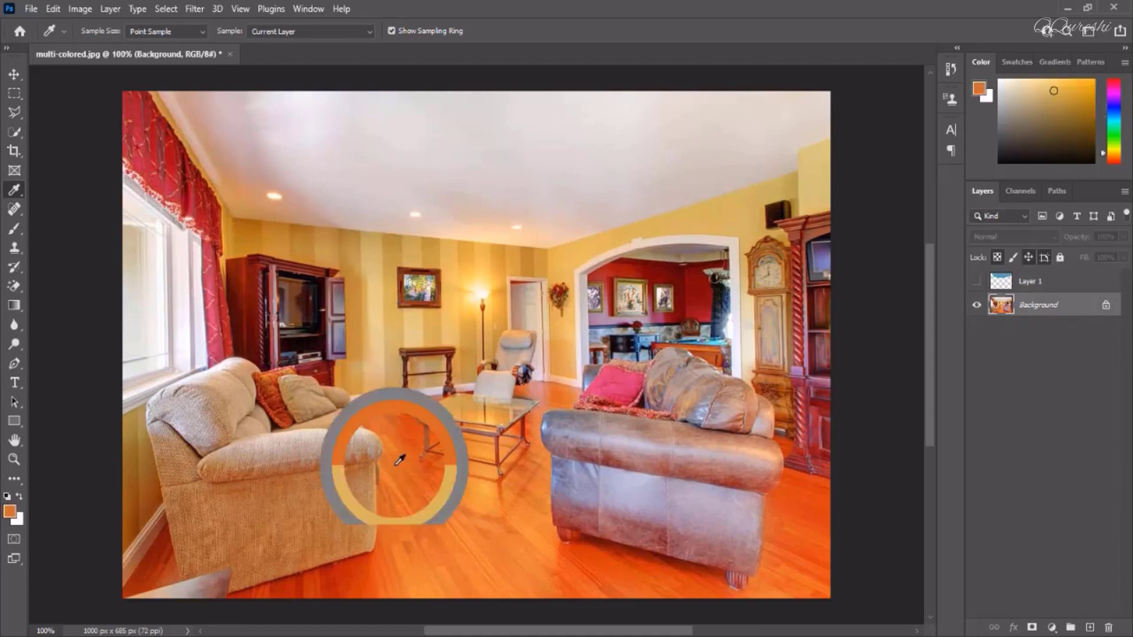
Shrink the window, sample the grass green from the browser's girl-and-dog meadow photo as the foreground colour, and maximize the window again
click(1085, 8)
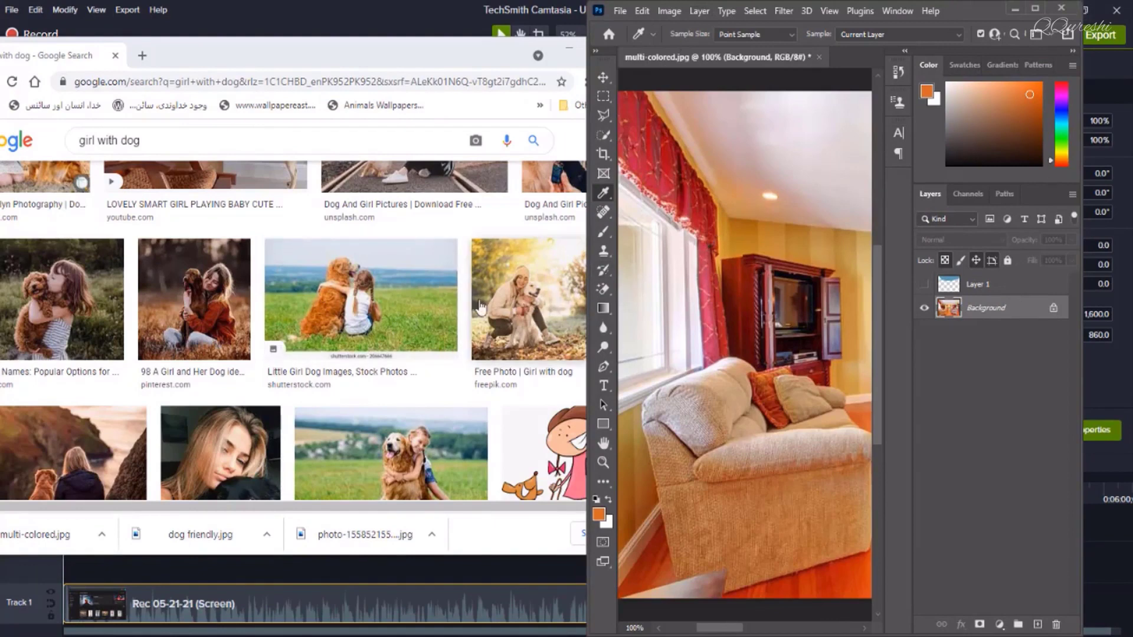
click(712, 286)
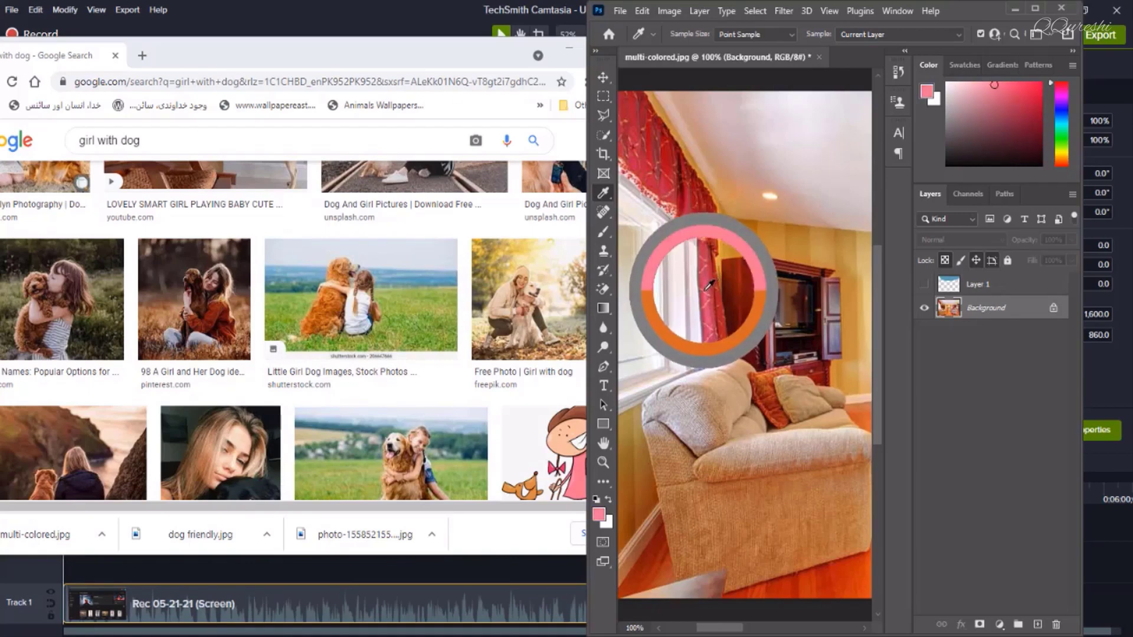
drag(712, 285, 411, 311)
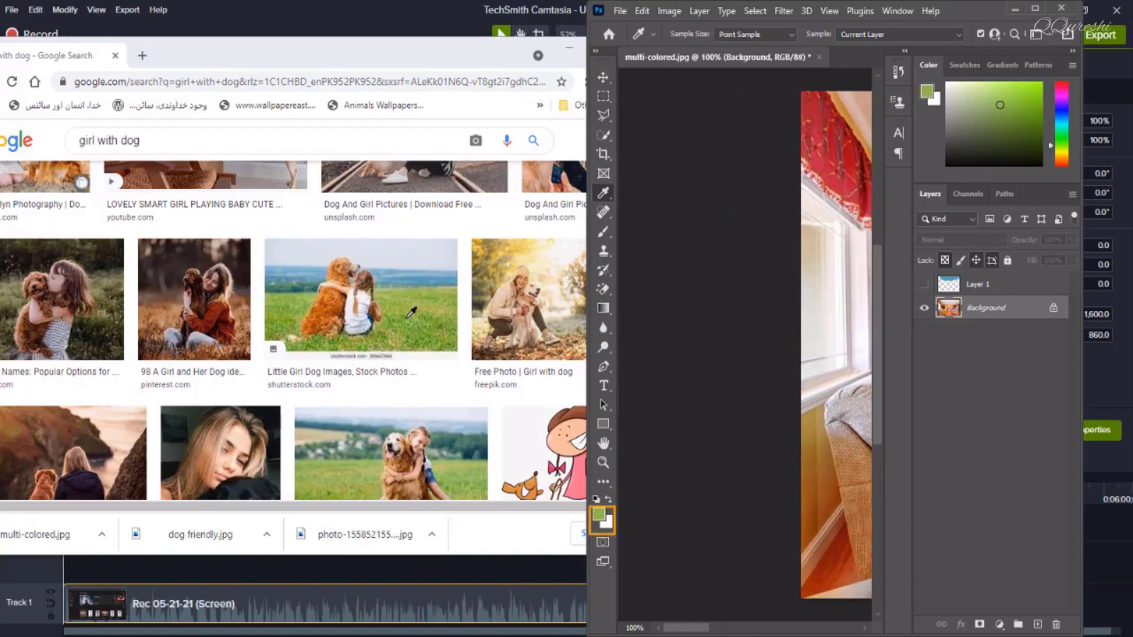
drag(412, 312, 411, 311)
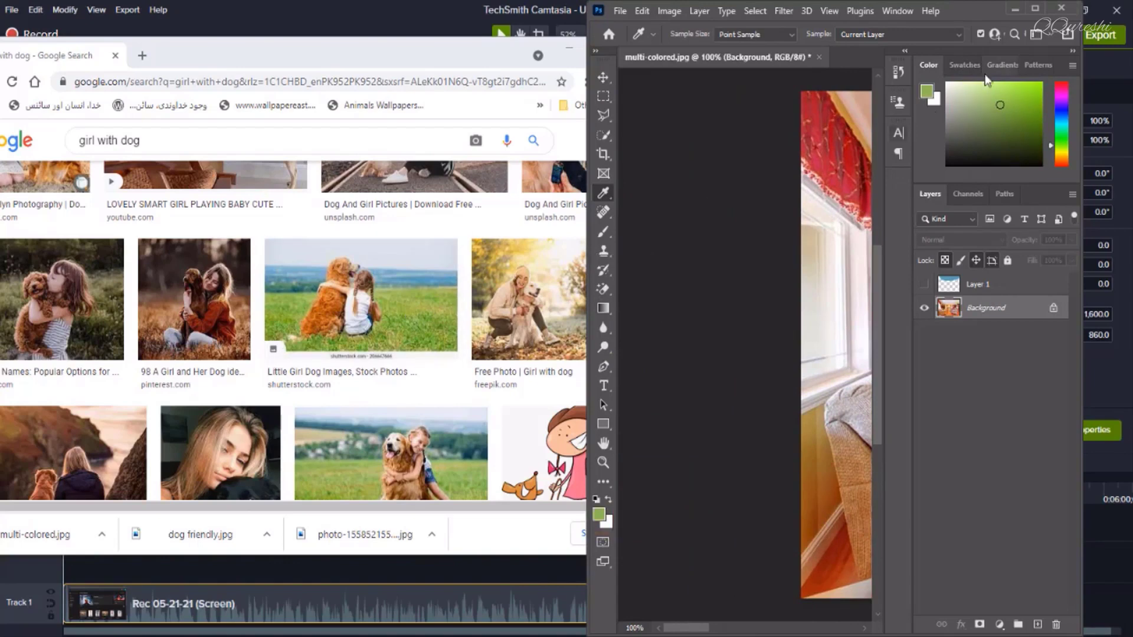
click(1034, 8)
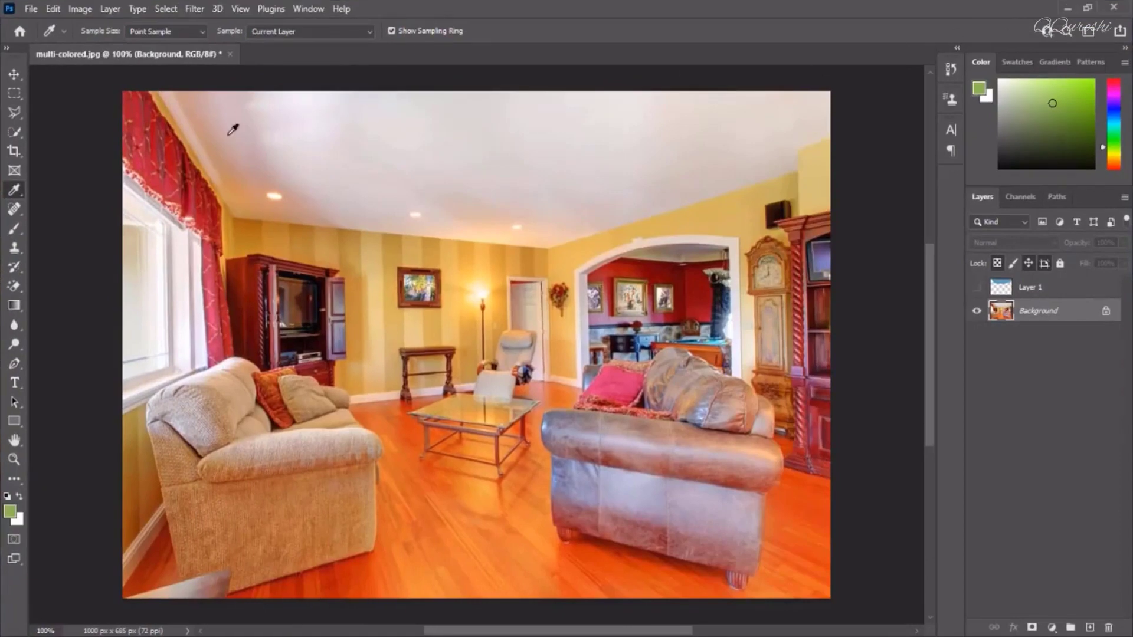
Select the room's whole ceiling with the Polygonal Lasso, following its edges along the curtain and walls
click(13, 114)
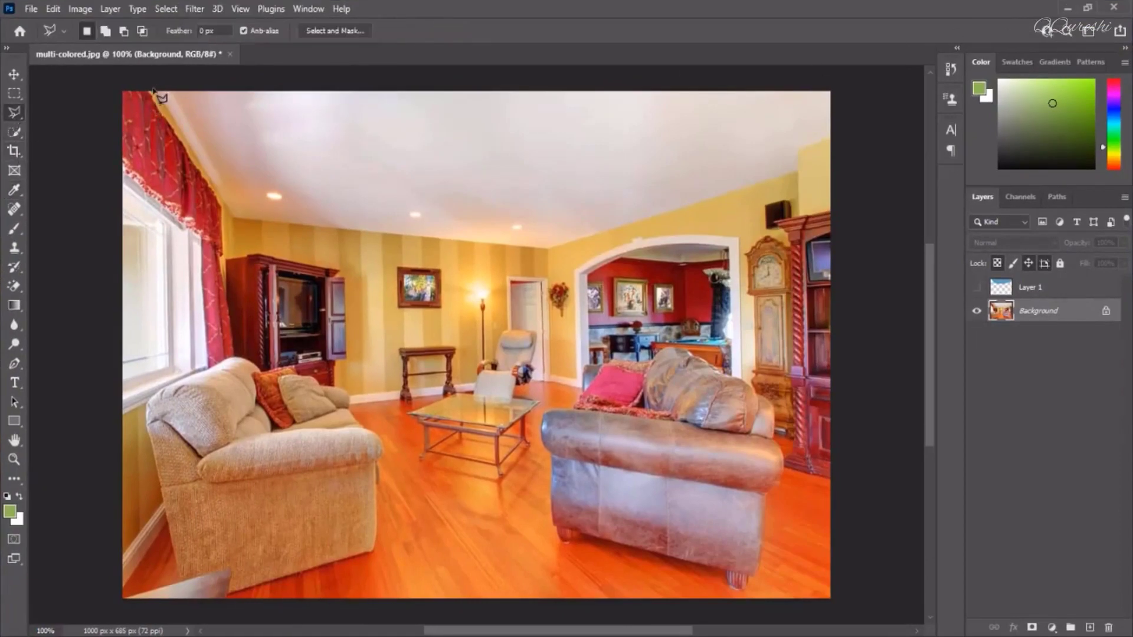
click(153, 90)
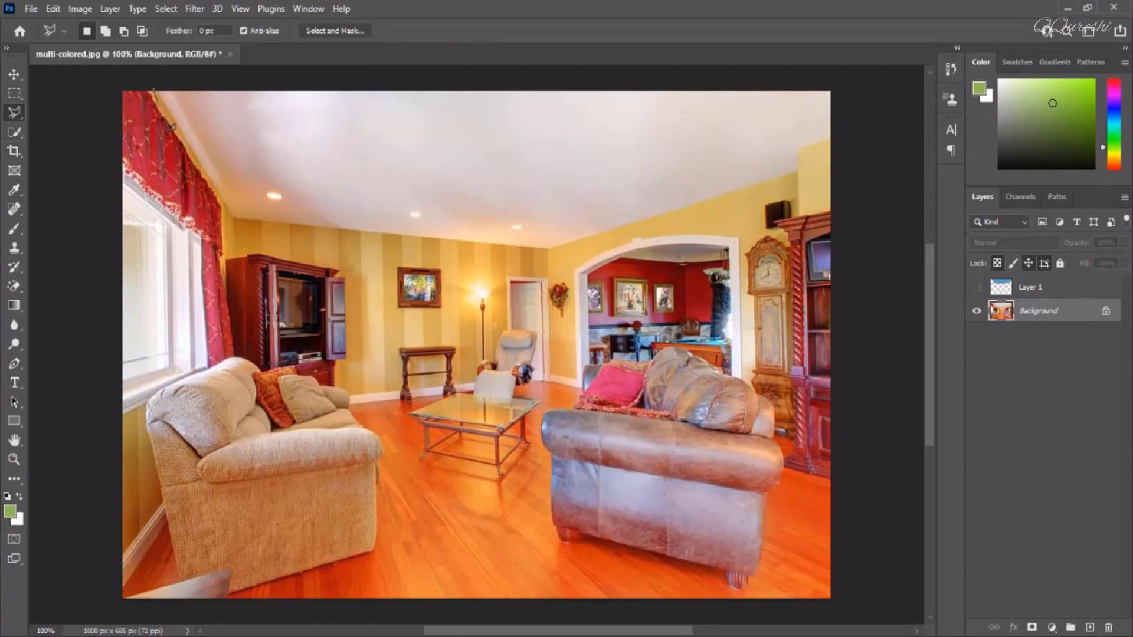
click(230, 215)
click(548, 248)
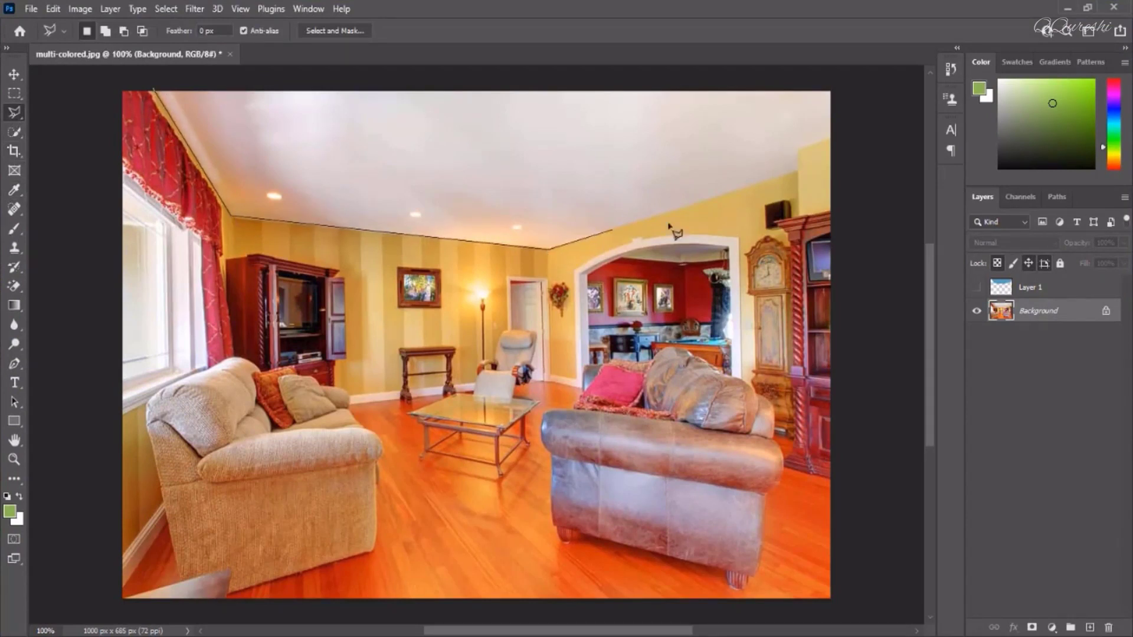
click(797, 172)
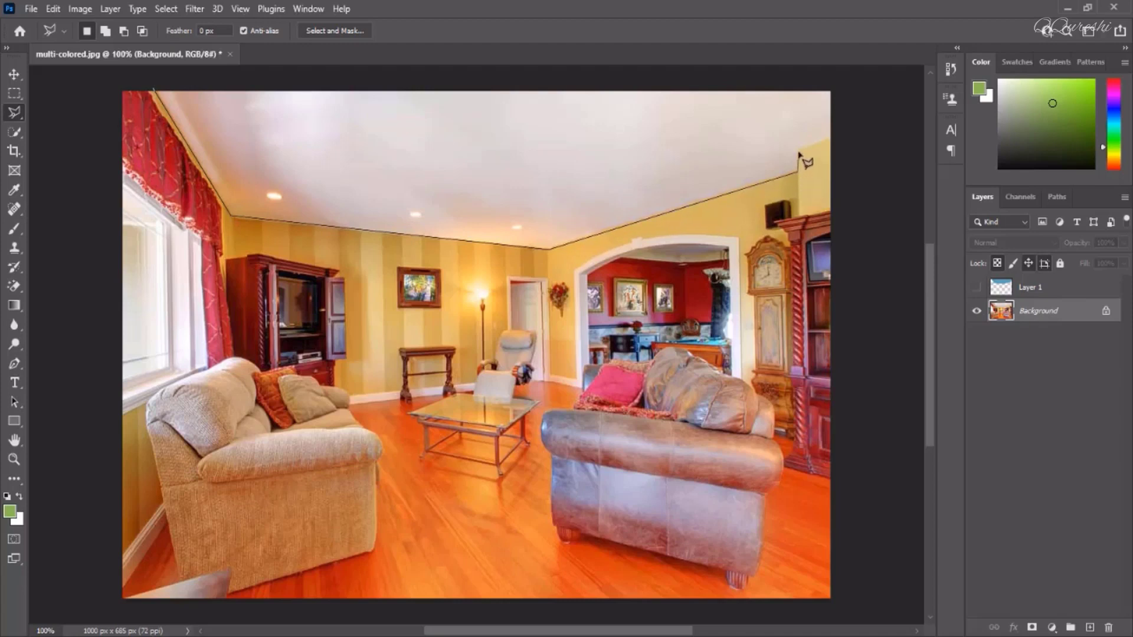
click(799, 150)
click(849, 125)
double_click(844, 82)
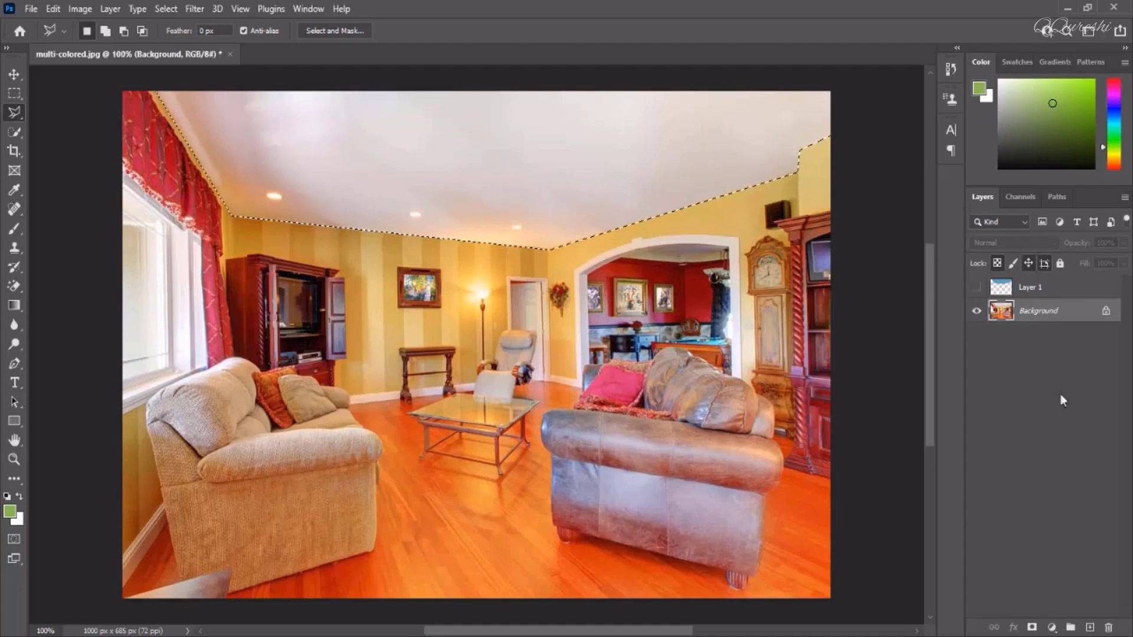
Fill the ceiling selection with the sampled green on a new layer, deselect, and set that layer's blend mode to Multiply
click(1089, 627)
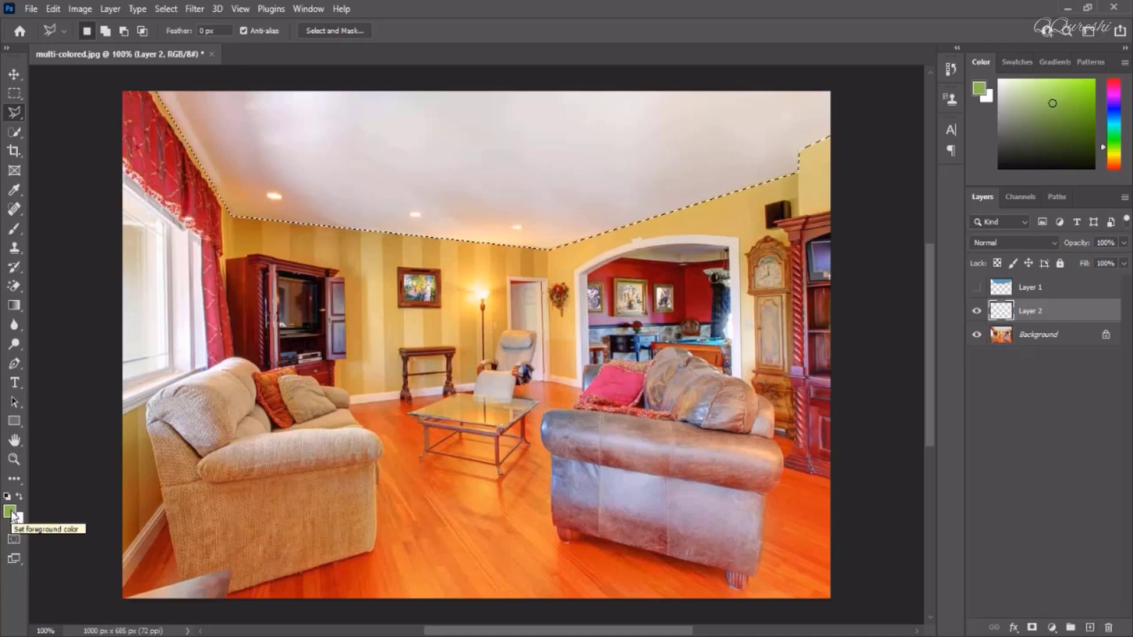
key(alt+BackSpace)
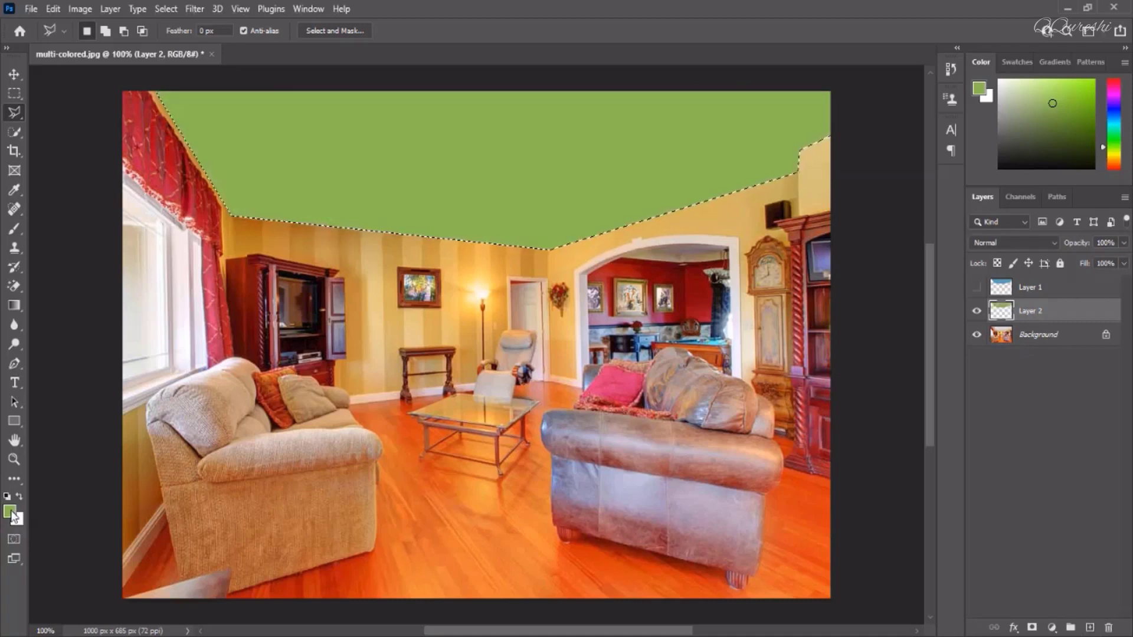
key(ctrl+d)
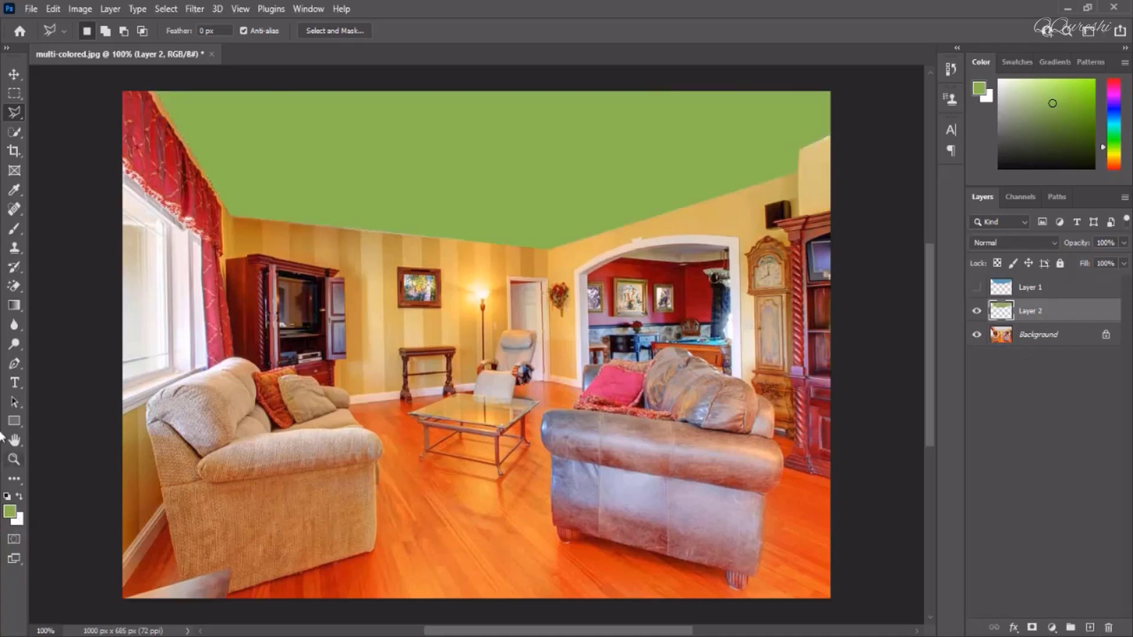
click(983, 243)
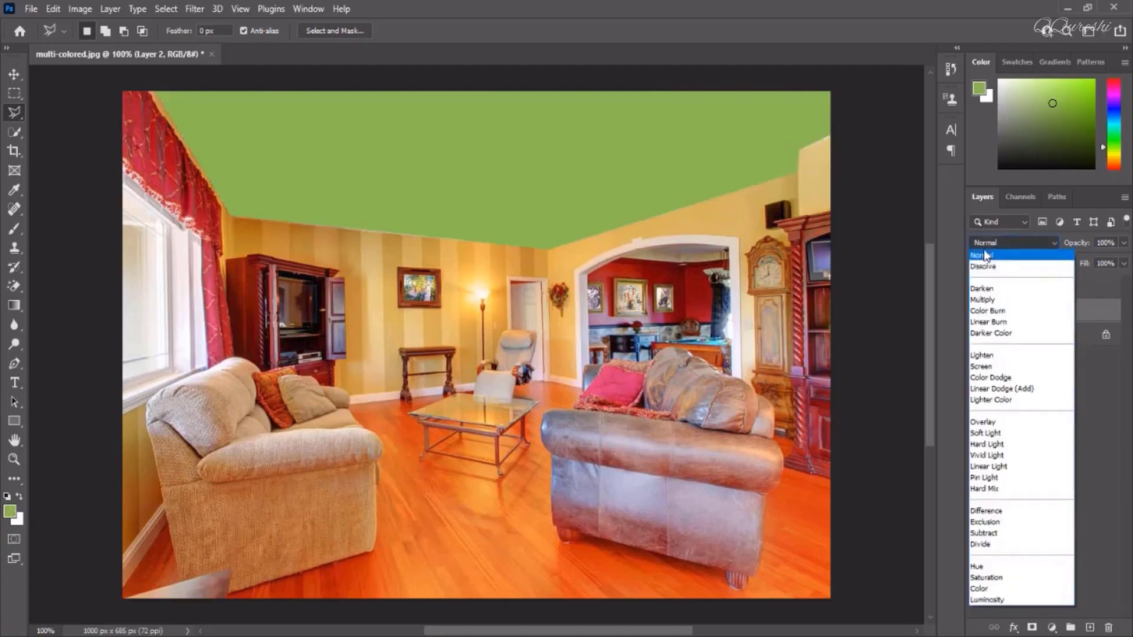
click(987, 301)
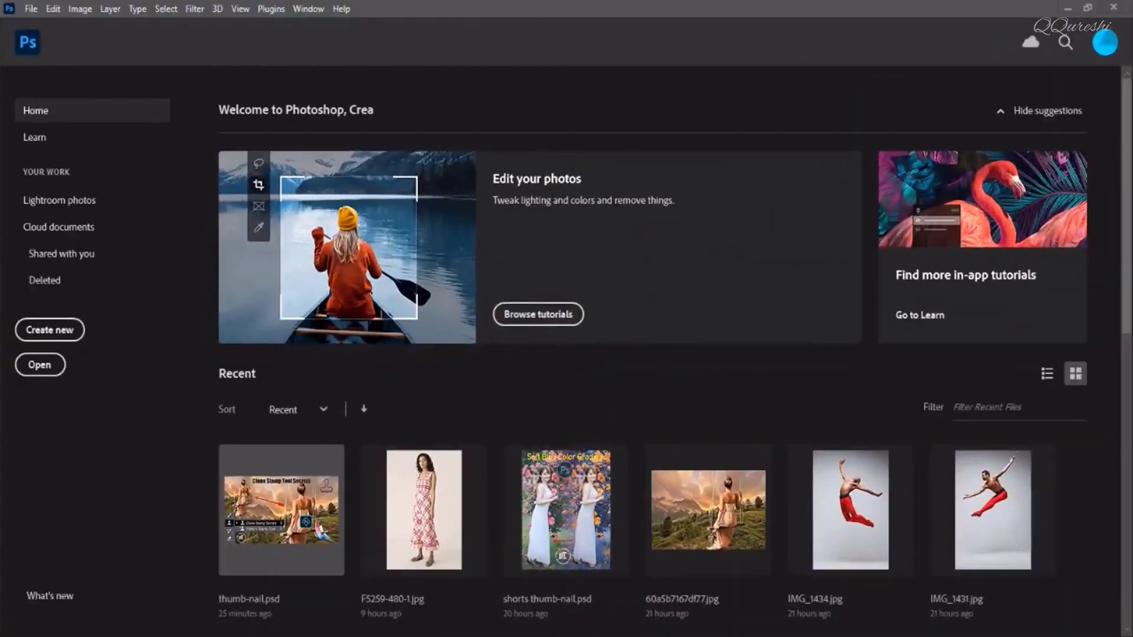
Open the "dog friendly" photo from the Desktop folder at 100% zoom
click(30, 9)
click(37, 40)
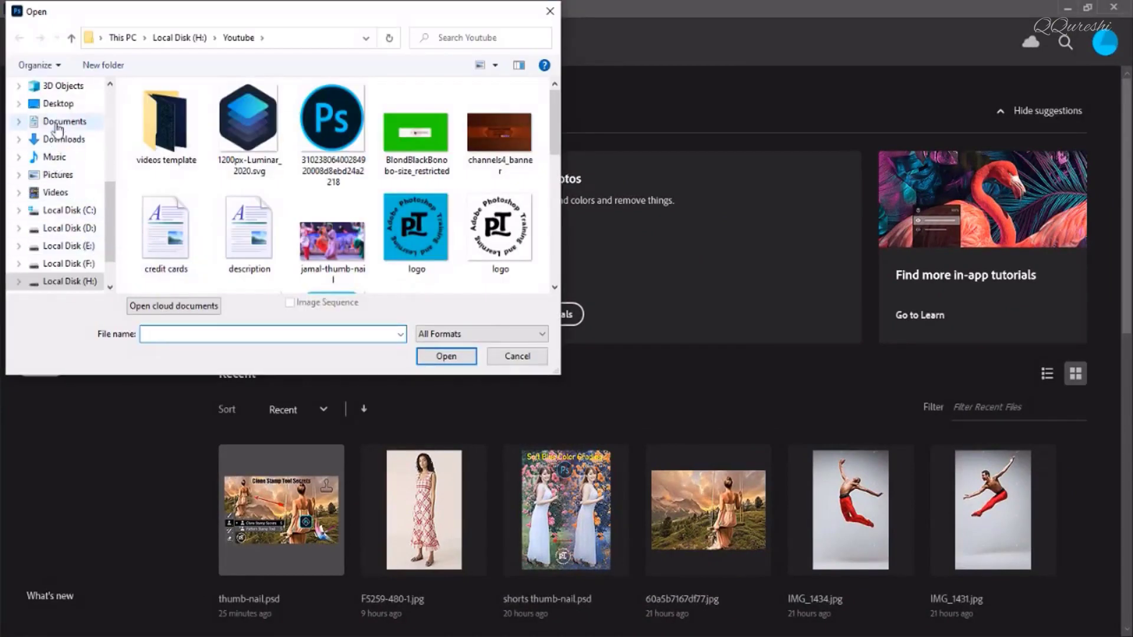
click(56, 104)
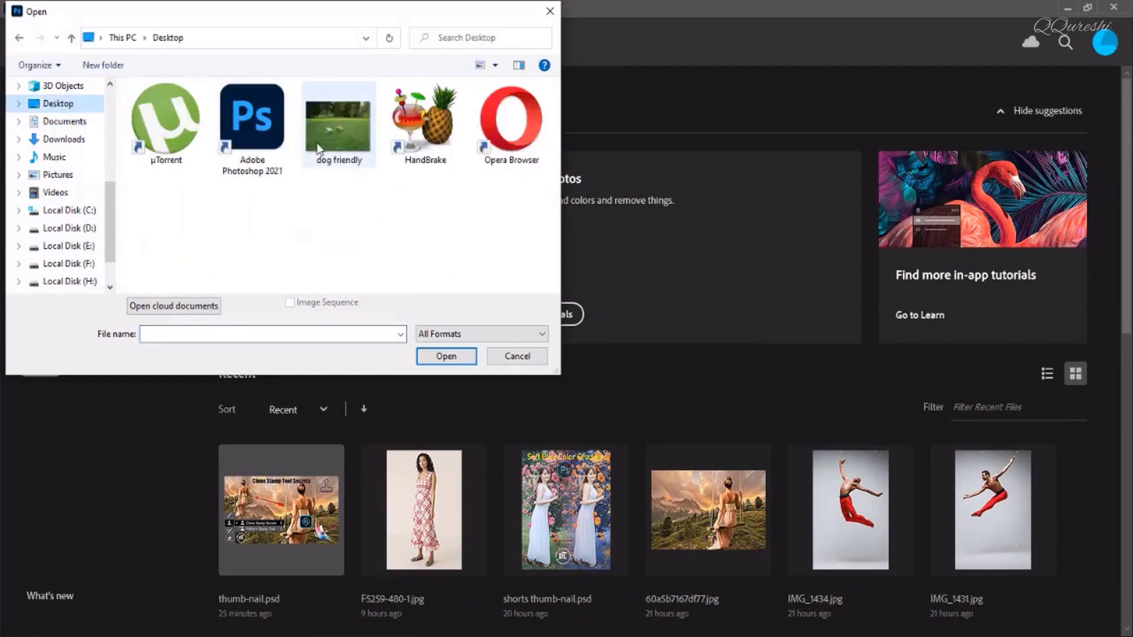
click(332, 136)
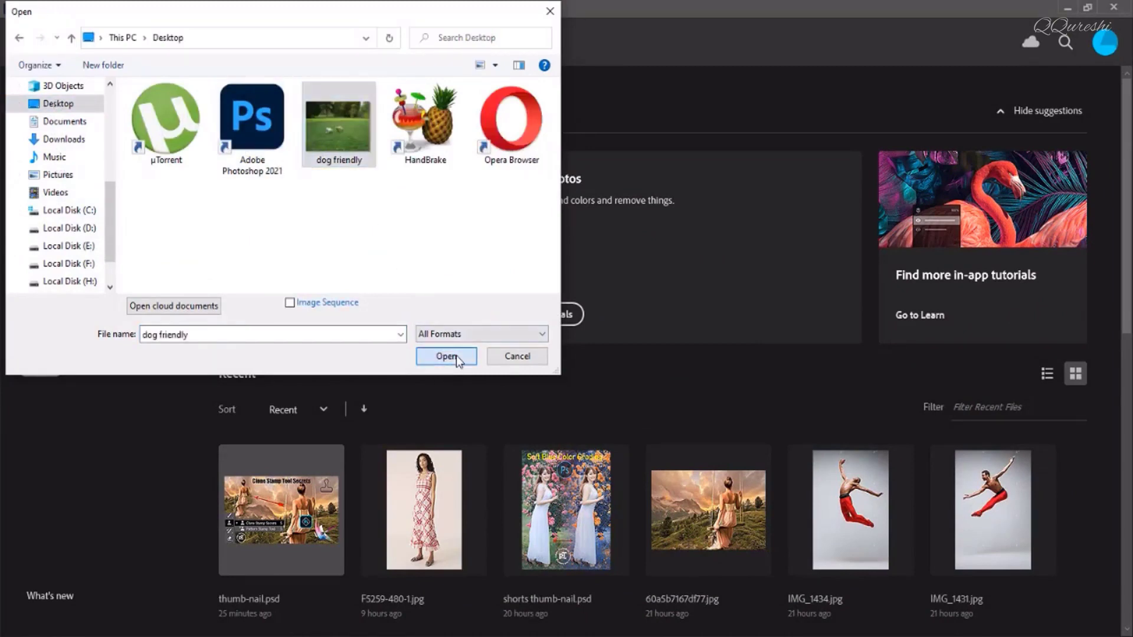
click(454, 357)
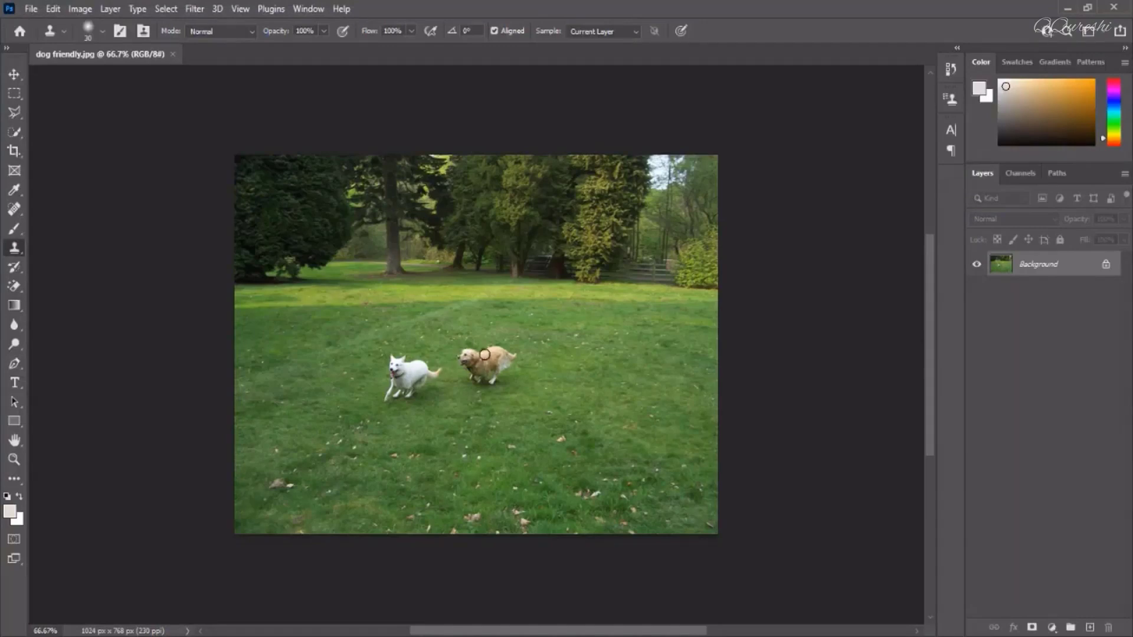
key(ctrl+plus)
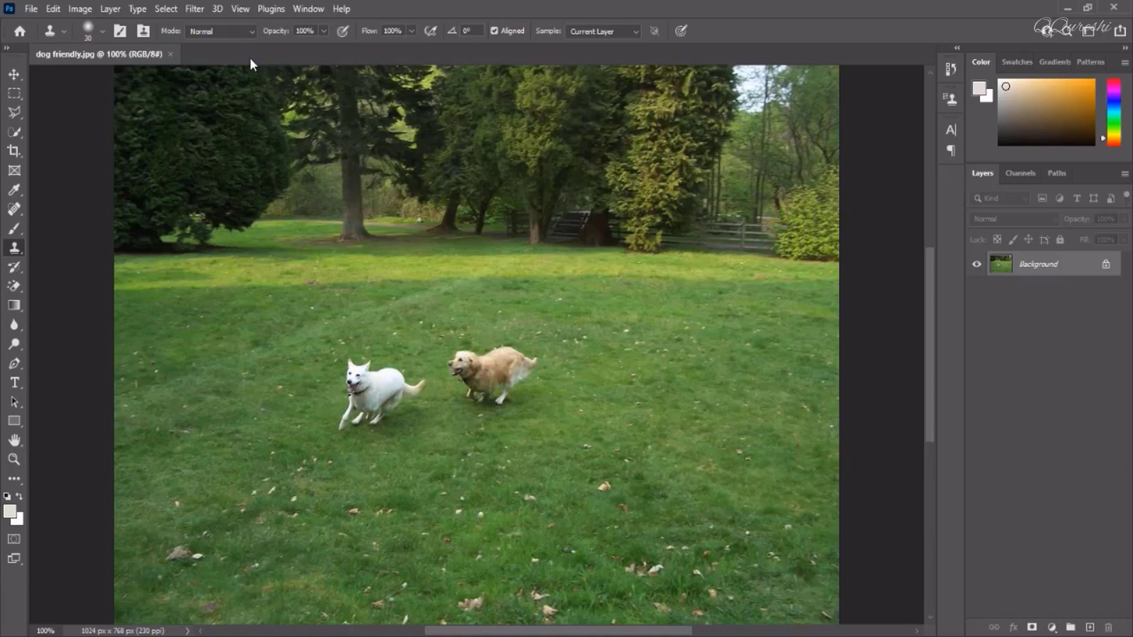
Try to open the same "dog friendly" file a second time from the Desktop folder
click(31, 9)
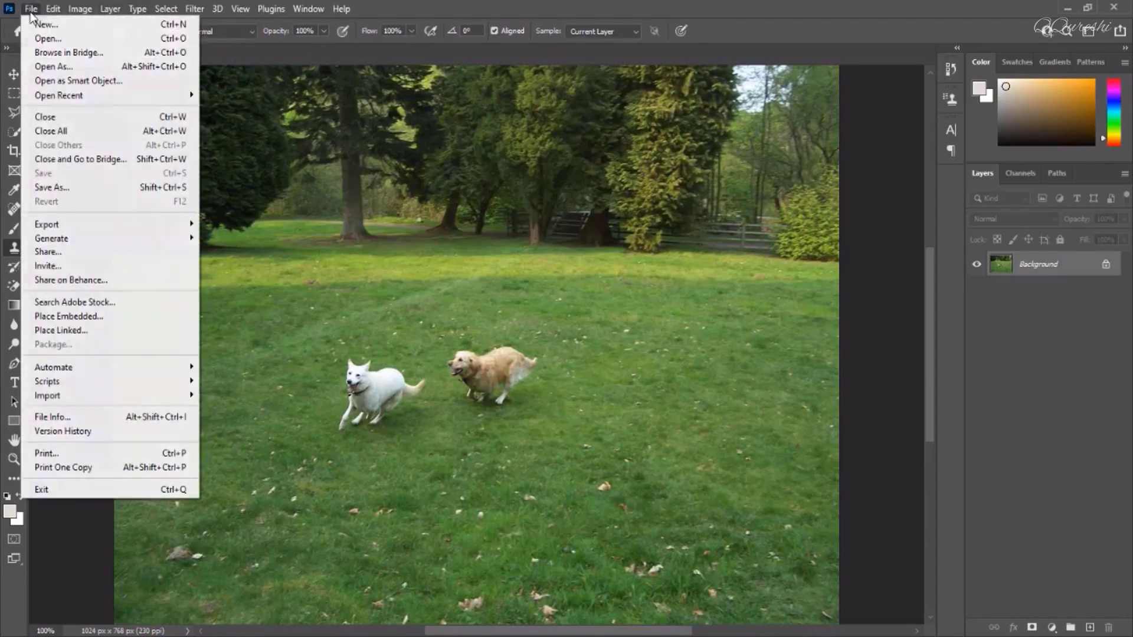
click(31, 40)
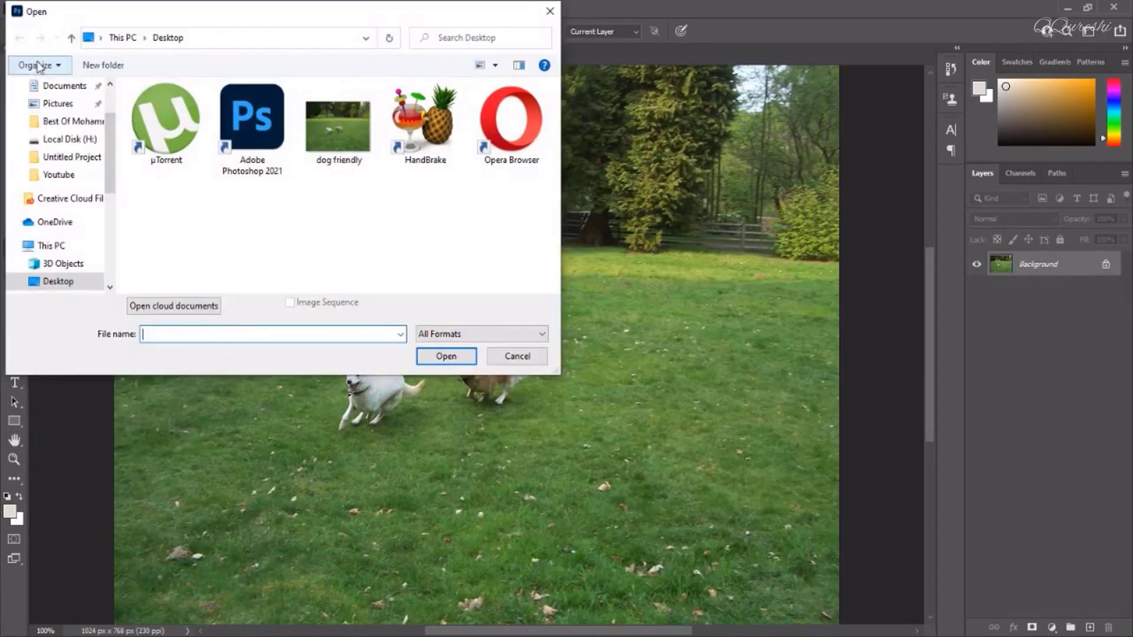
click(339, 139)
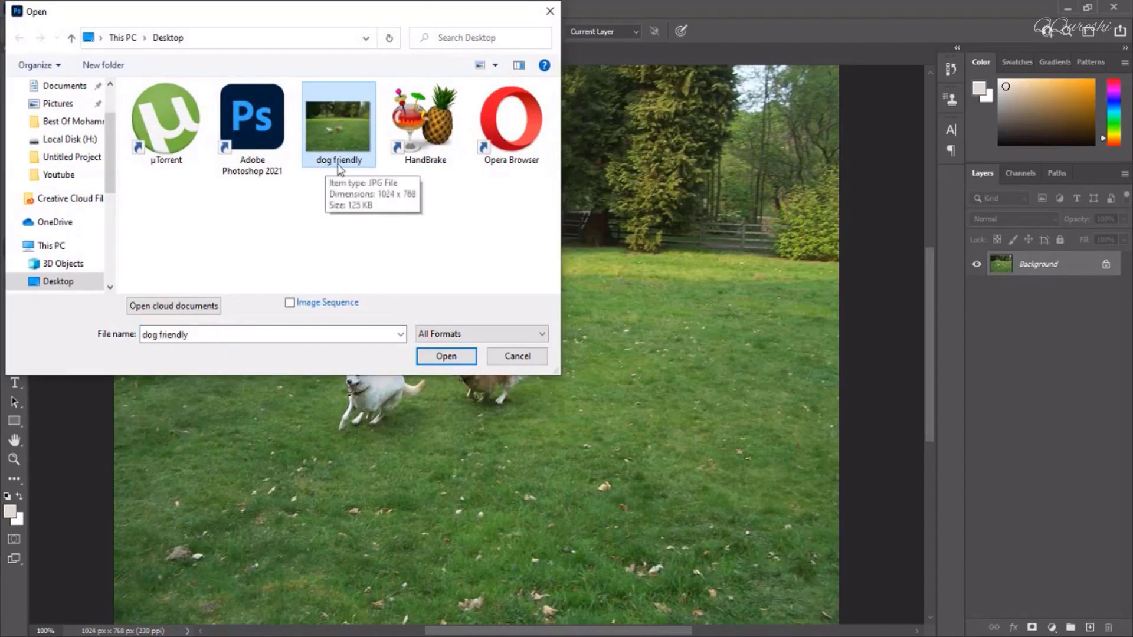
click(447, 356)
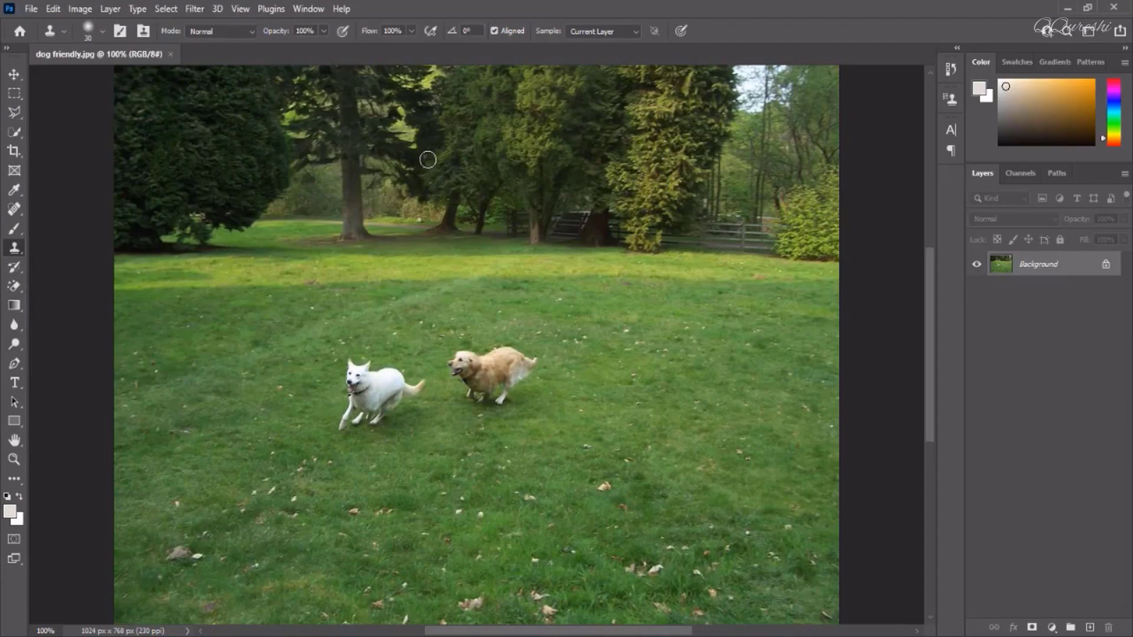
Create a second window for the dog friendly.jpg document
click(307, 10)
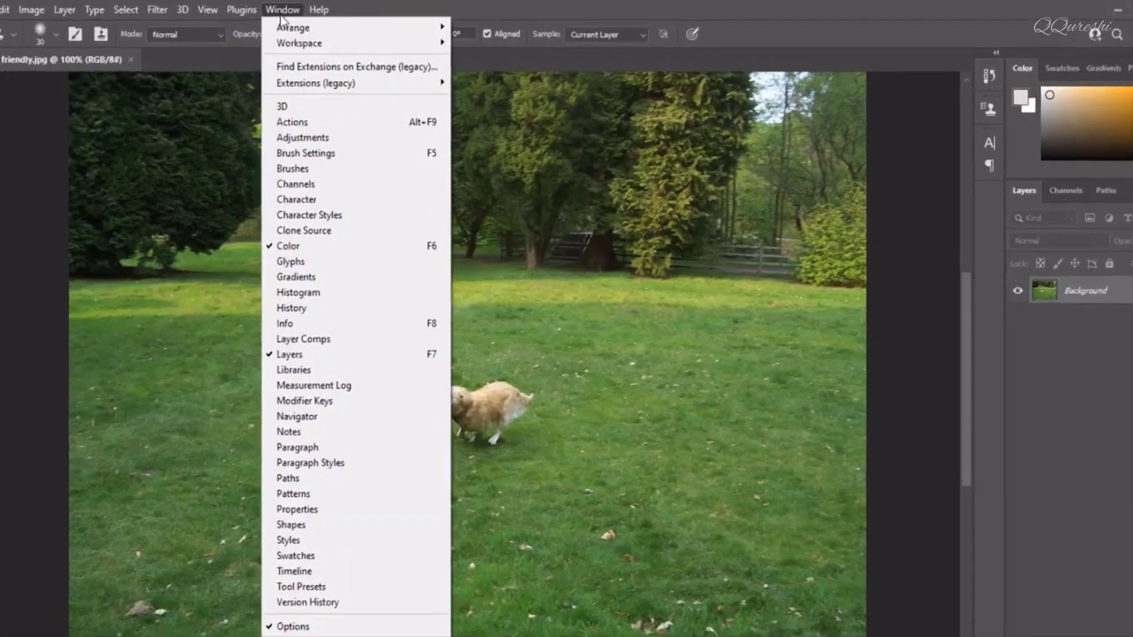
mouse_move(307, 25)
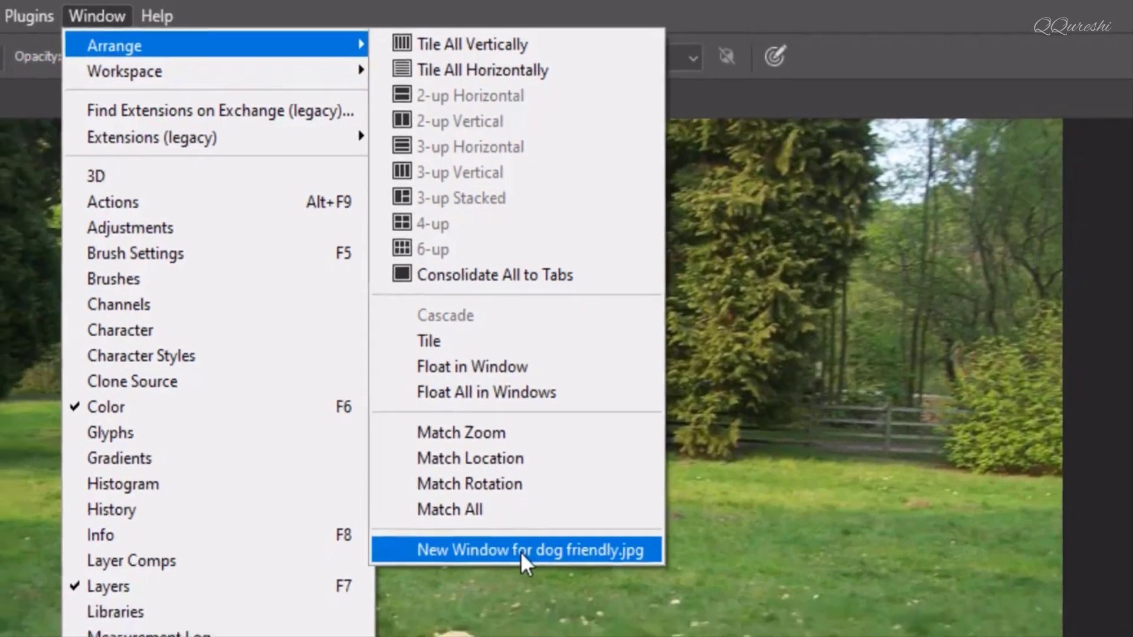
click(518, 583)
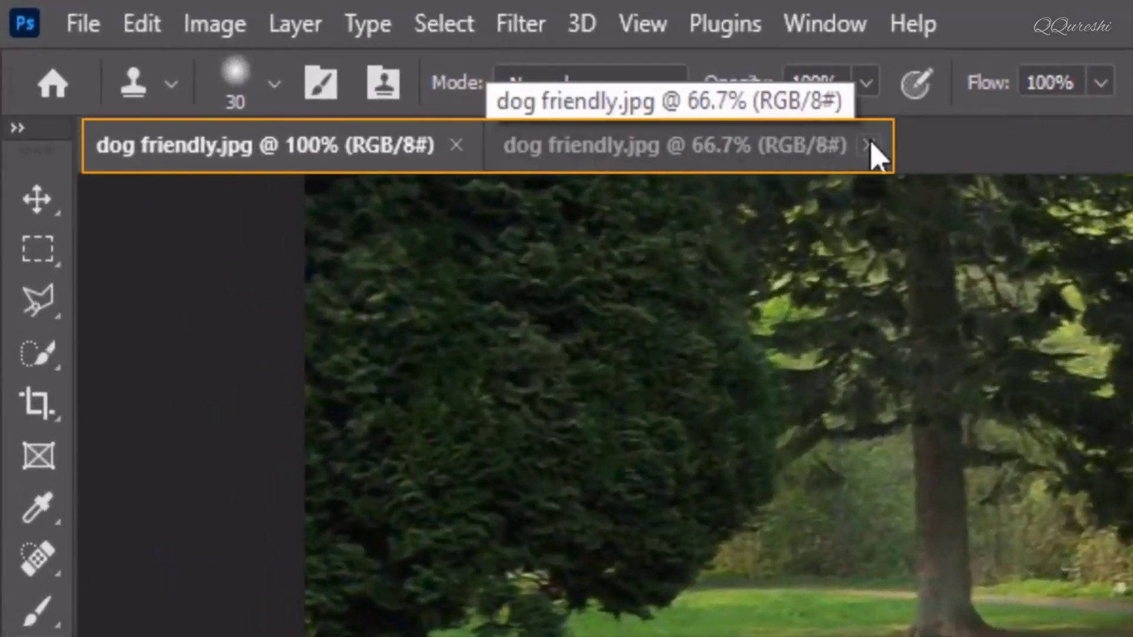
Fit the photo to the screen in both dog friendly.jpg windows and compare them, ending on the original window
click(679, 164)
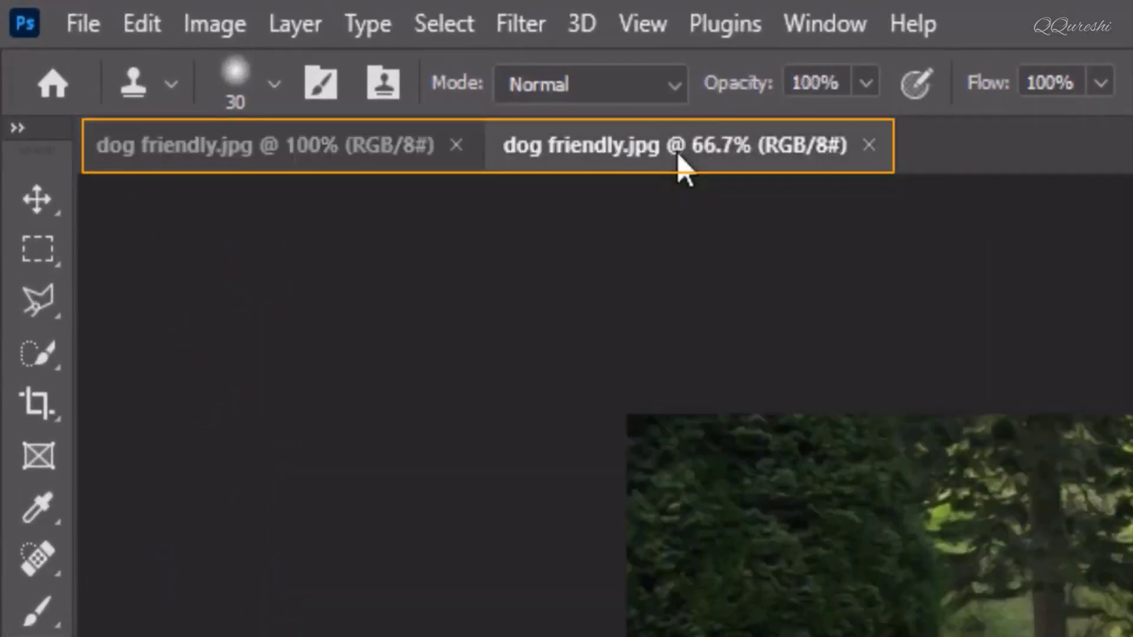
click(394, 167)
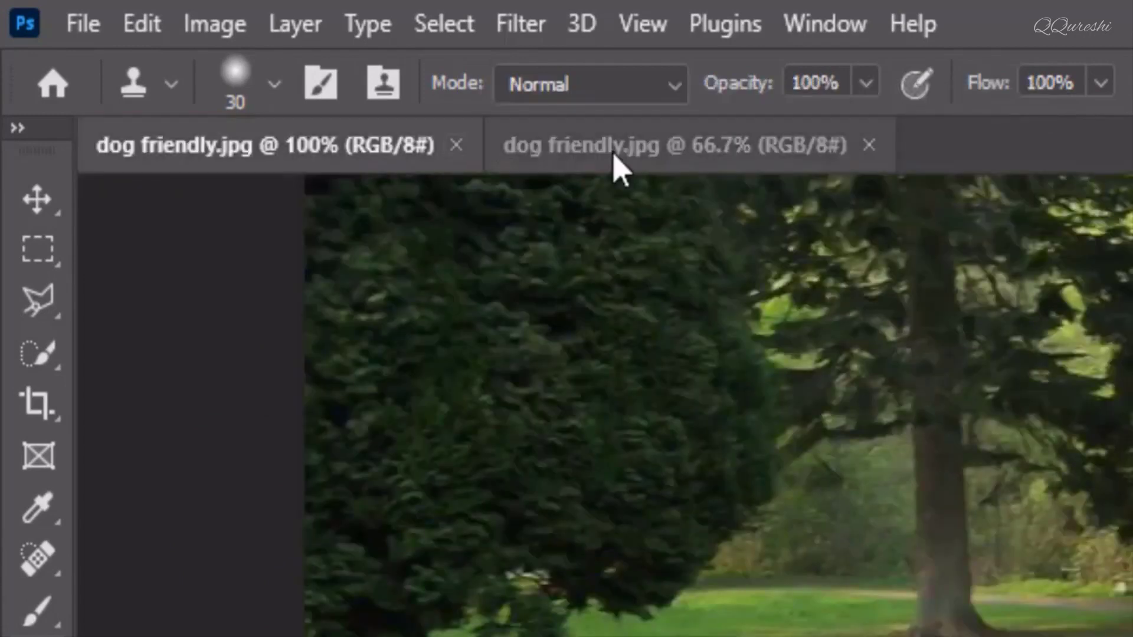
click(616, 167)
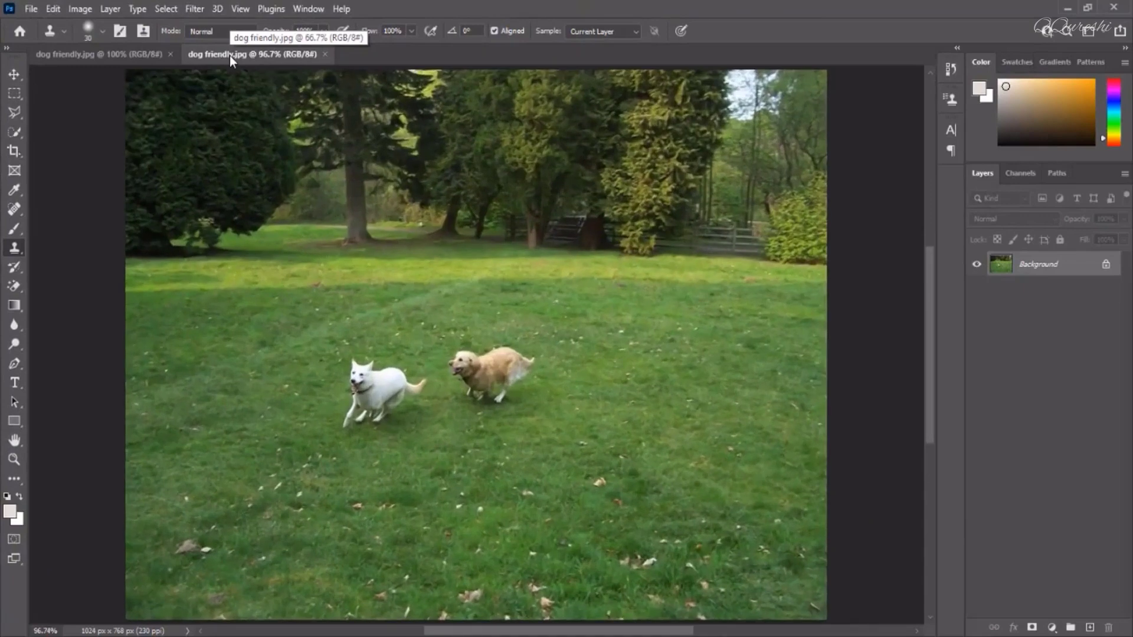
click(136, 57)
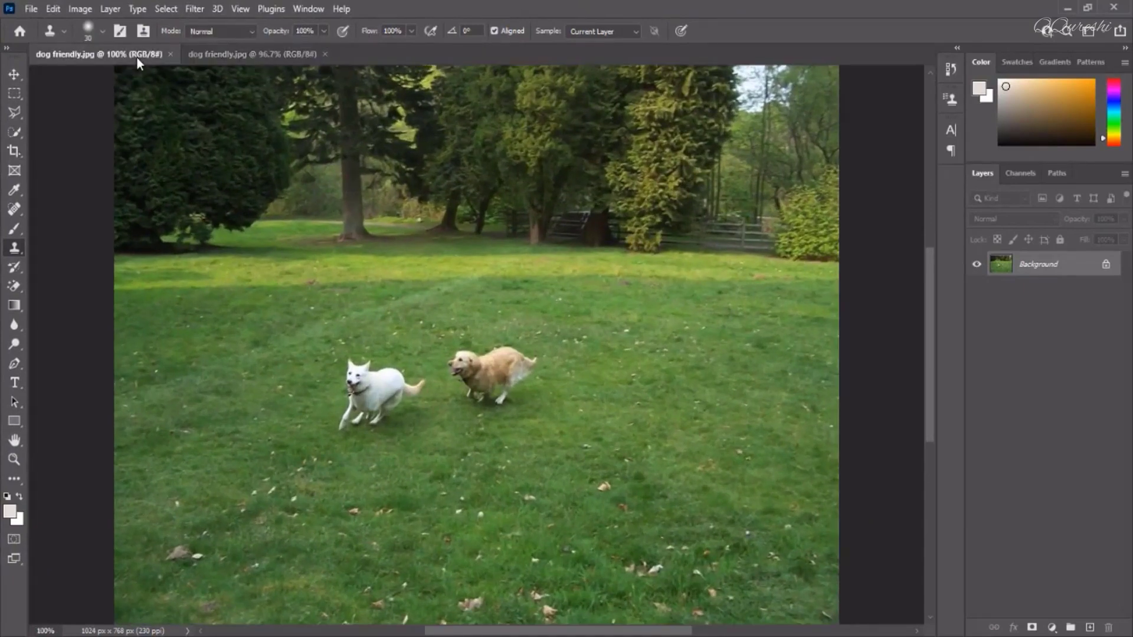
key(ctrl+0)
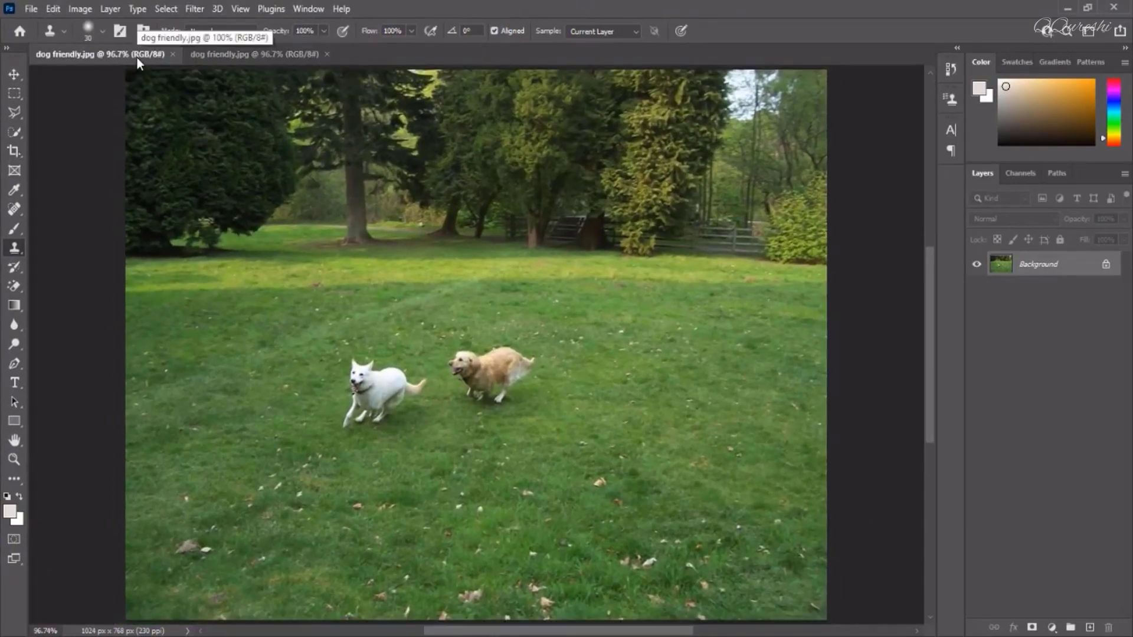
click(247, 55)
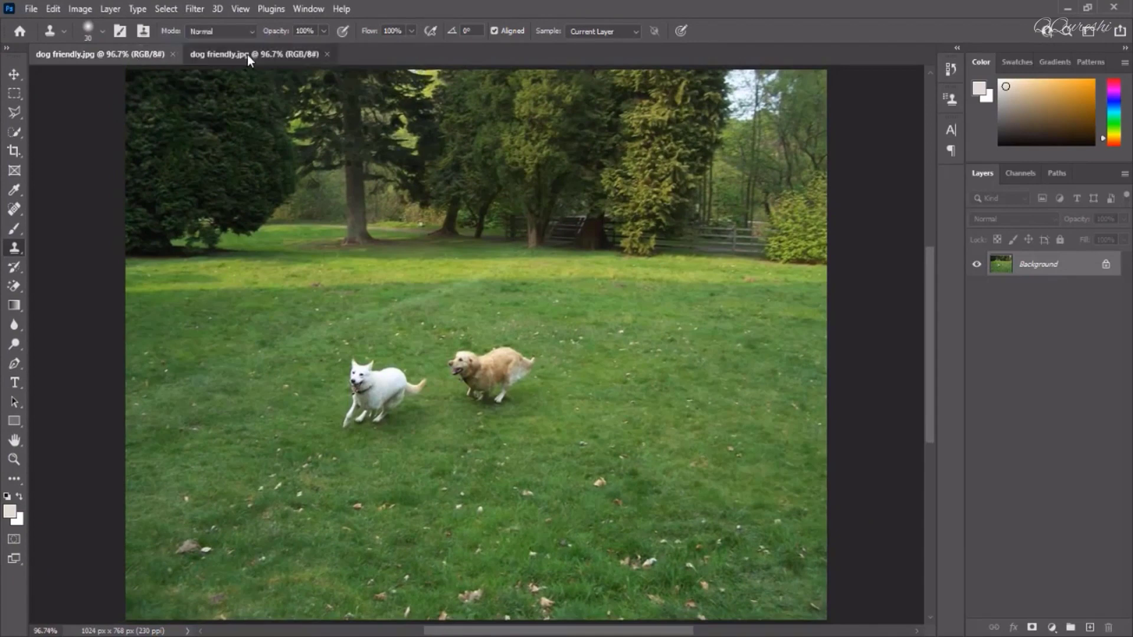
click(133, 54)
click(214, 56)
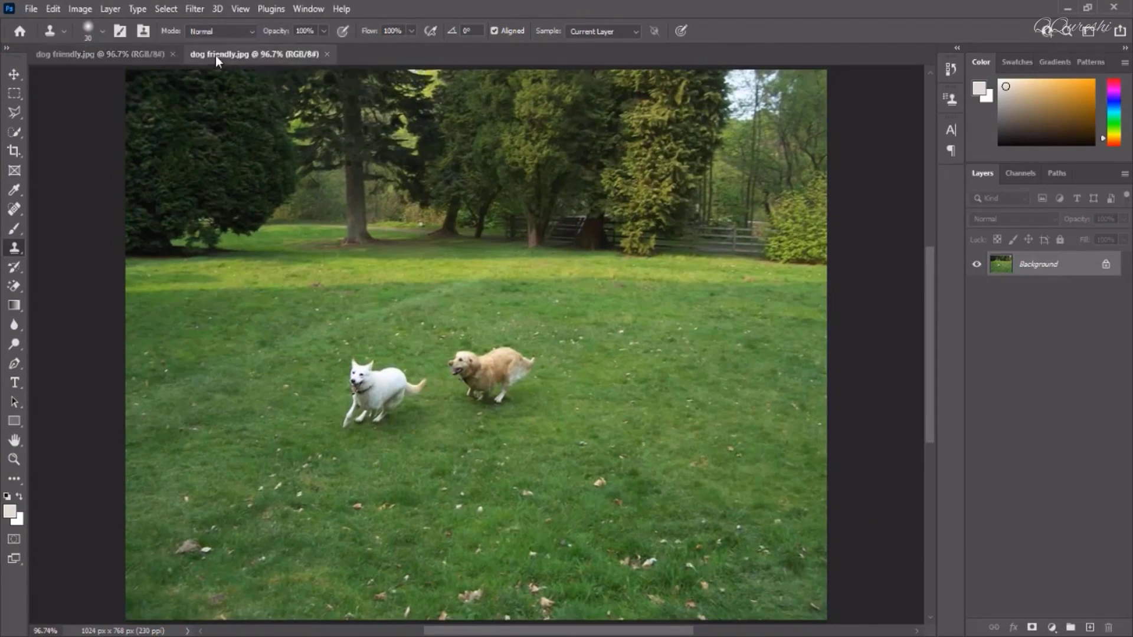
click(130, 55)
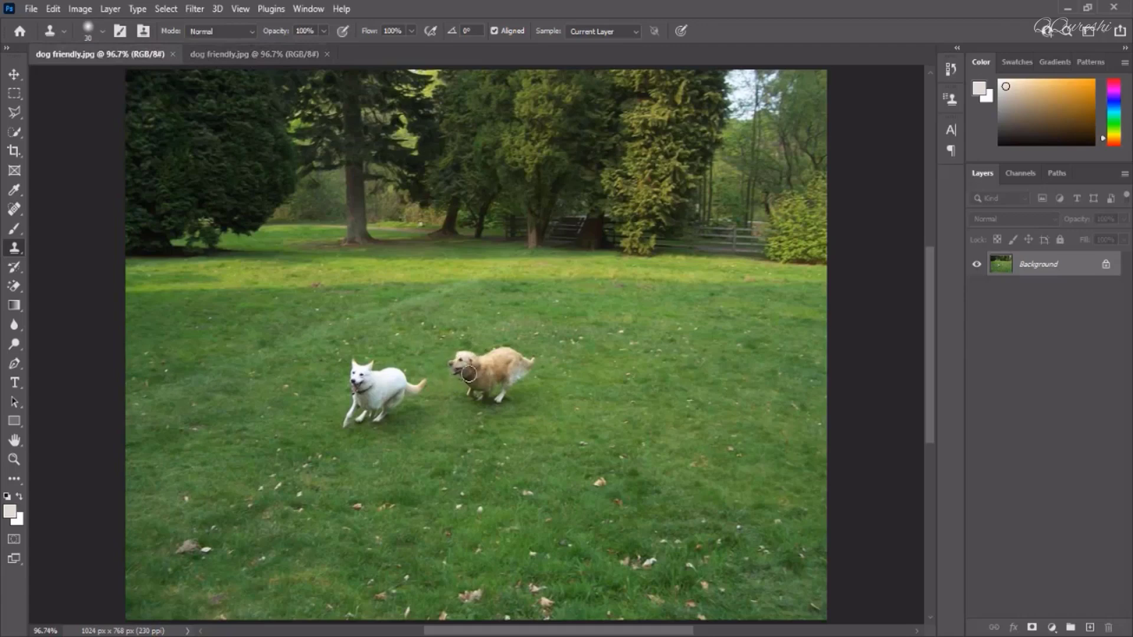
Arrange the two dog friendly.jpg windows side by side with the 2-up Vertical layout and make the second window active
click(304, 10)
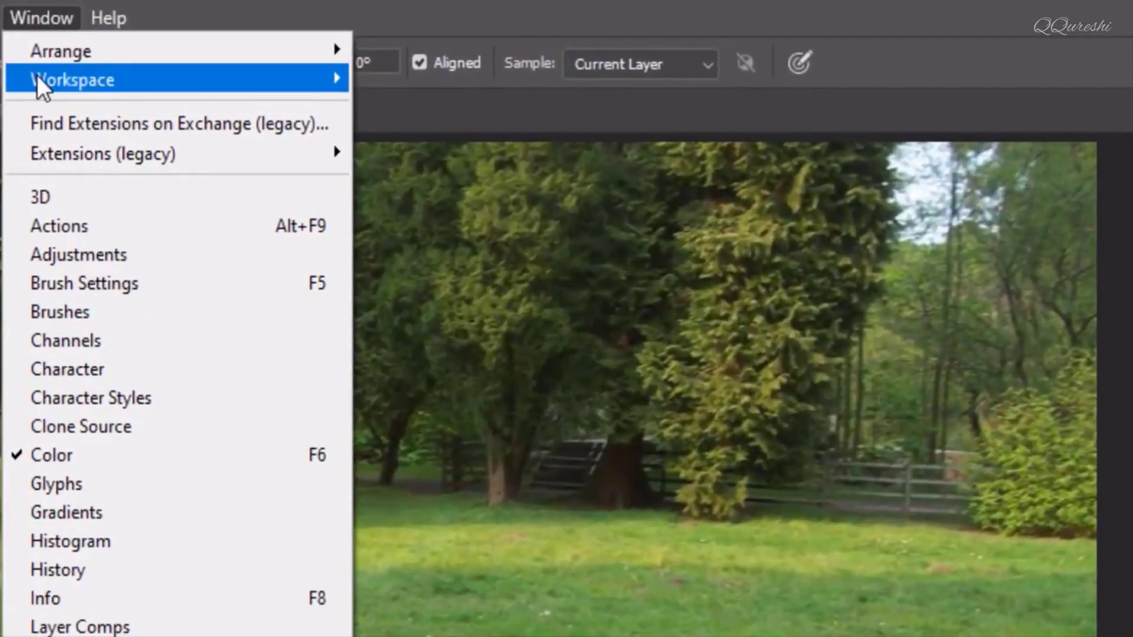
mouse_move(41, 54)
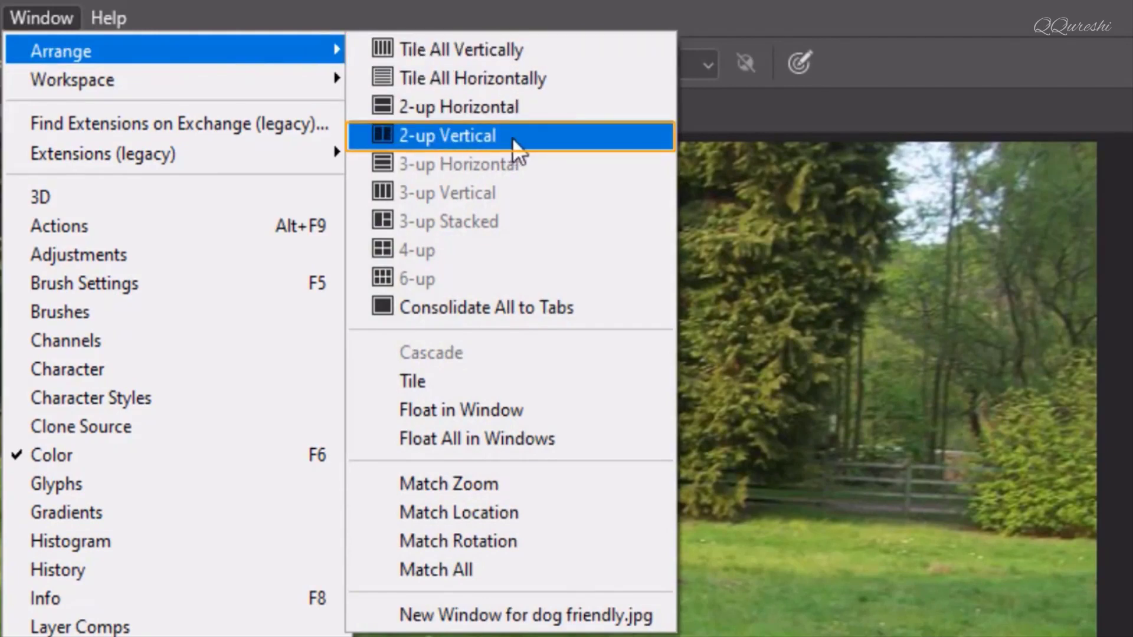
click(537, 136)
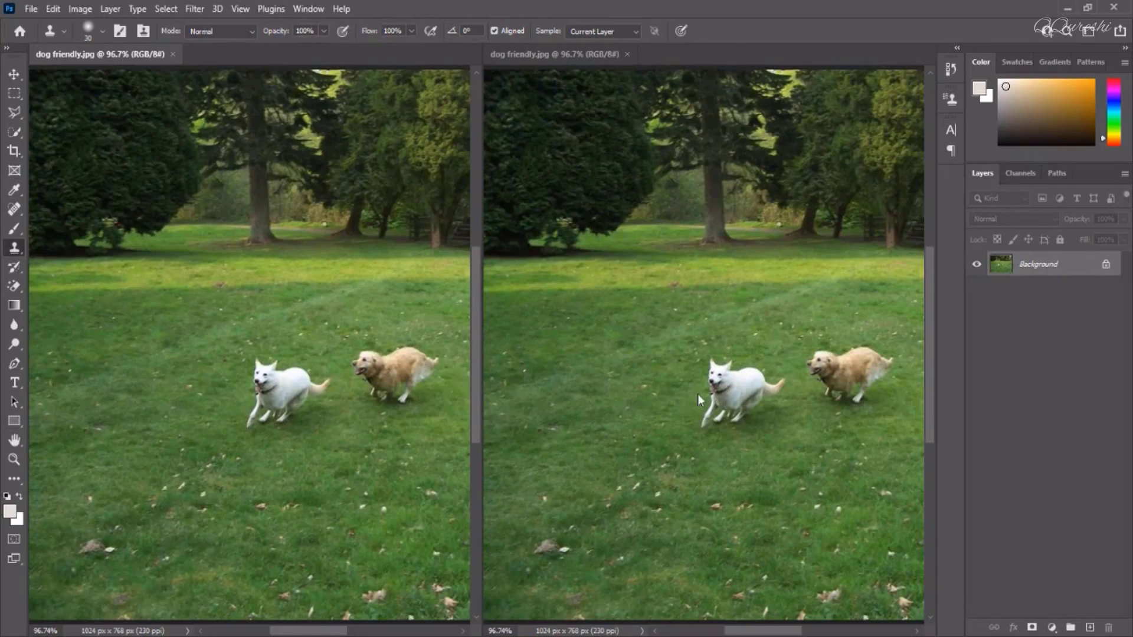
click(775, 384)
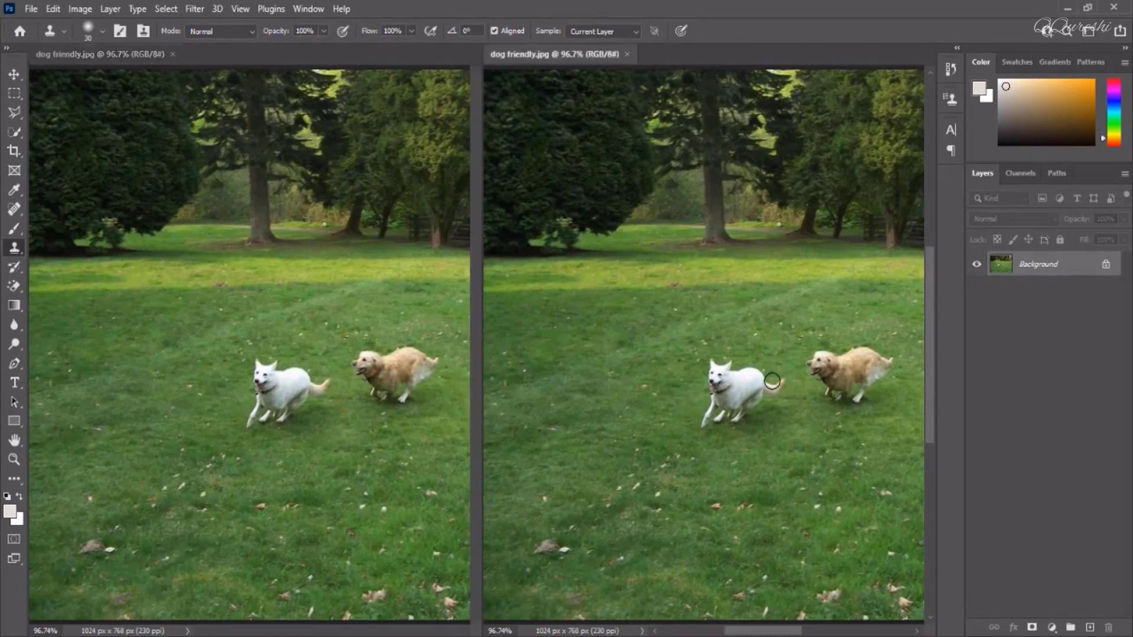
drag(772, 381, 703, 381)
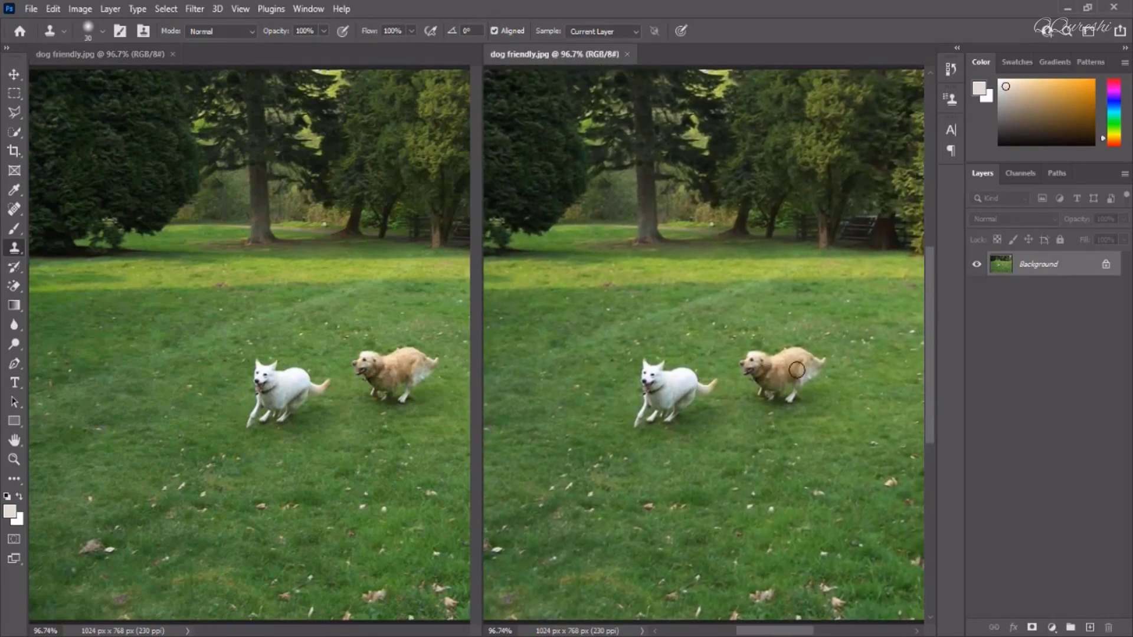
In the original dog friendly.jpg window, sample the grass beside the golden dog and clone it over the dog's tail and hind legs
click(378, 366)
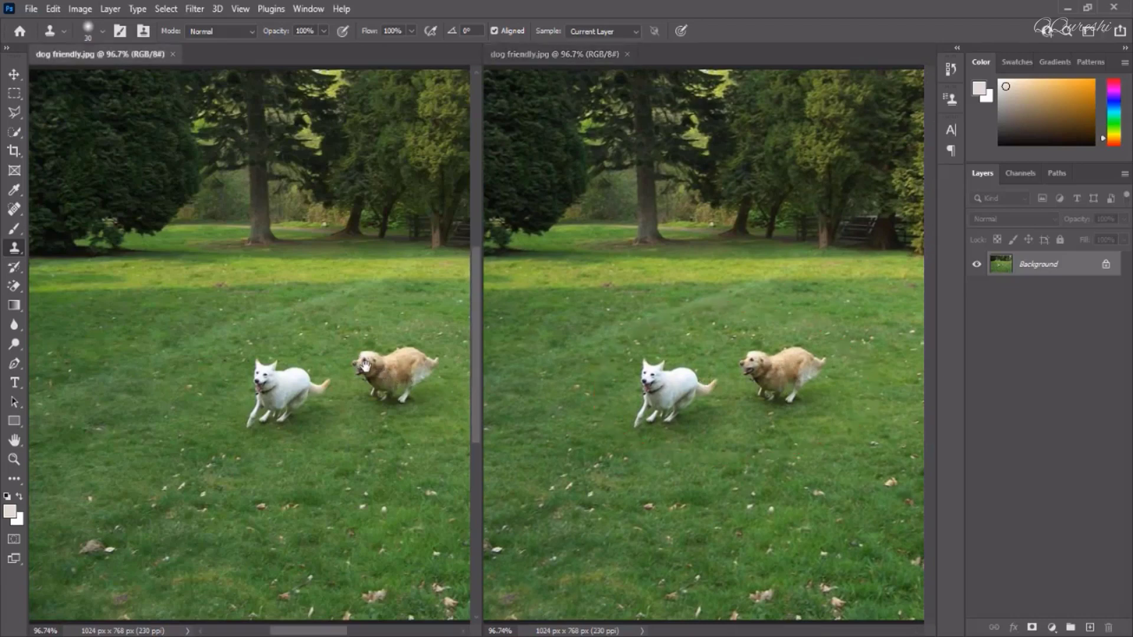
drag(365, 365, 281, 363)
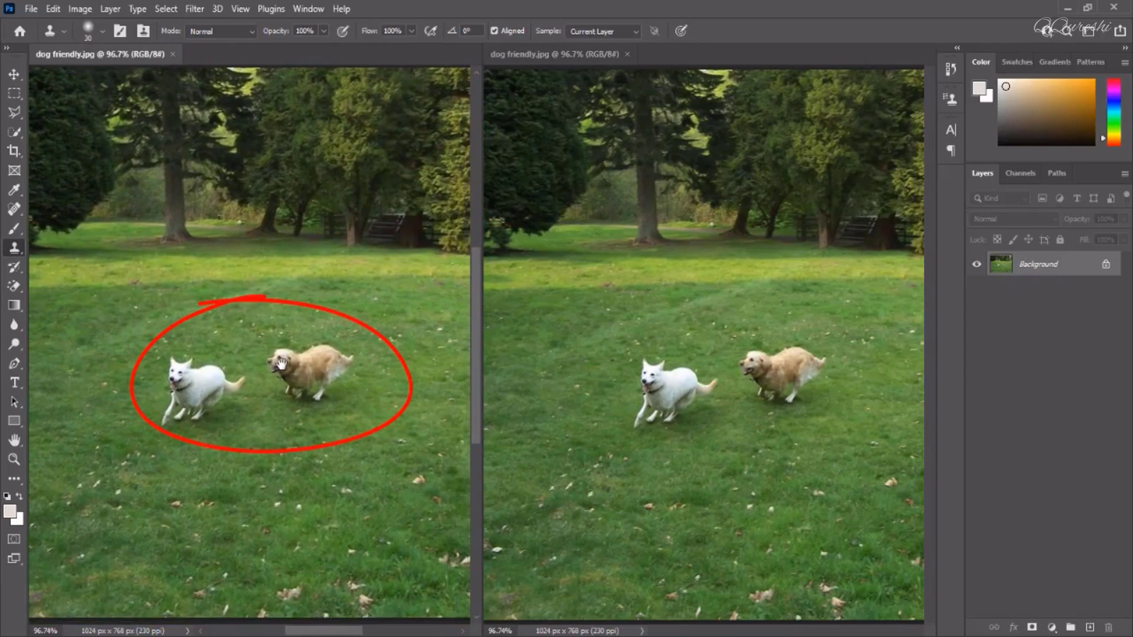
scroll(282, 363, up, 2)
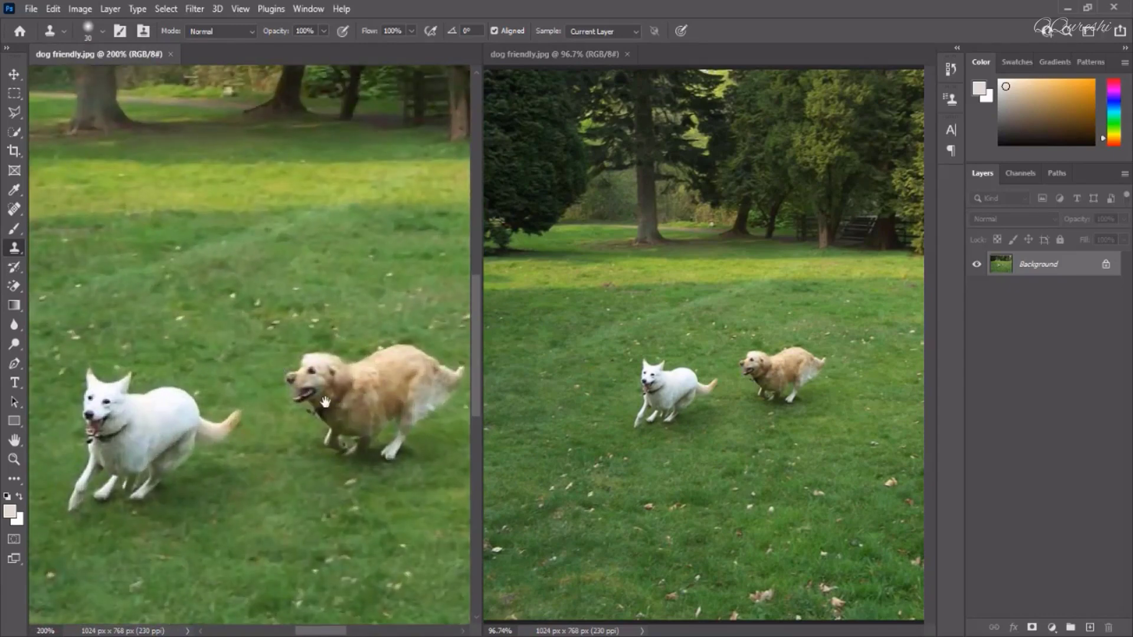
drag(322, 398, 265, 341)
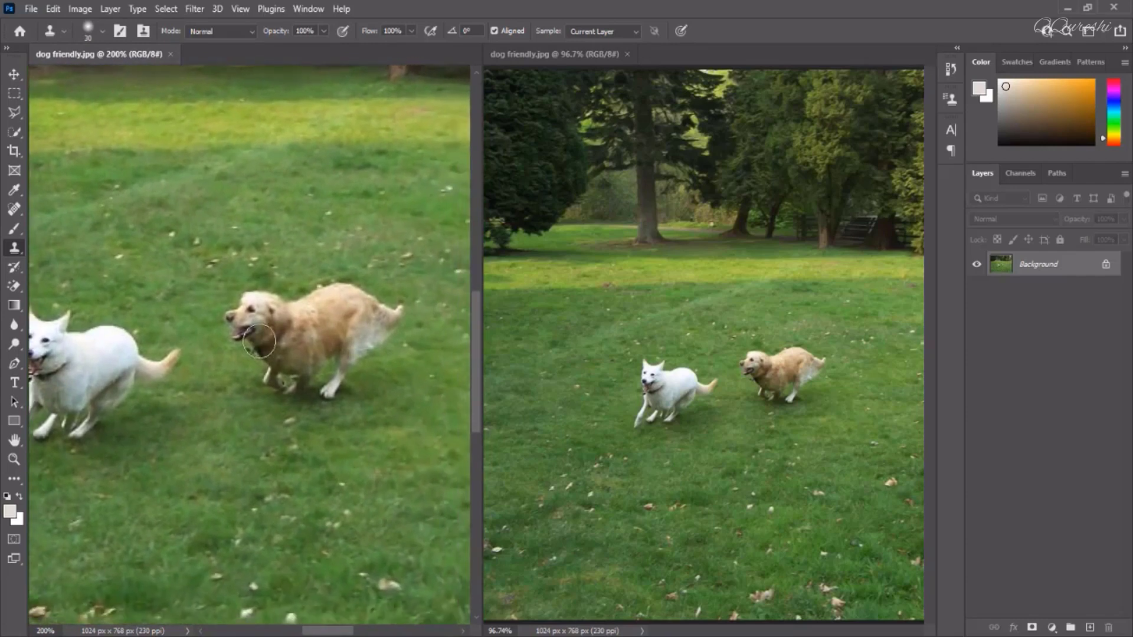
scroll(259, 341, up, 1)
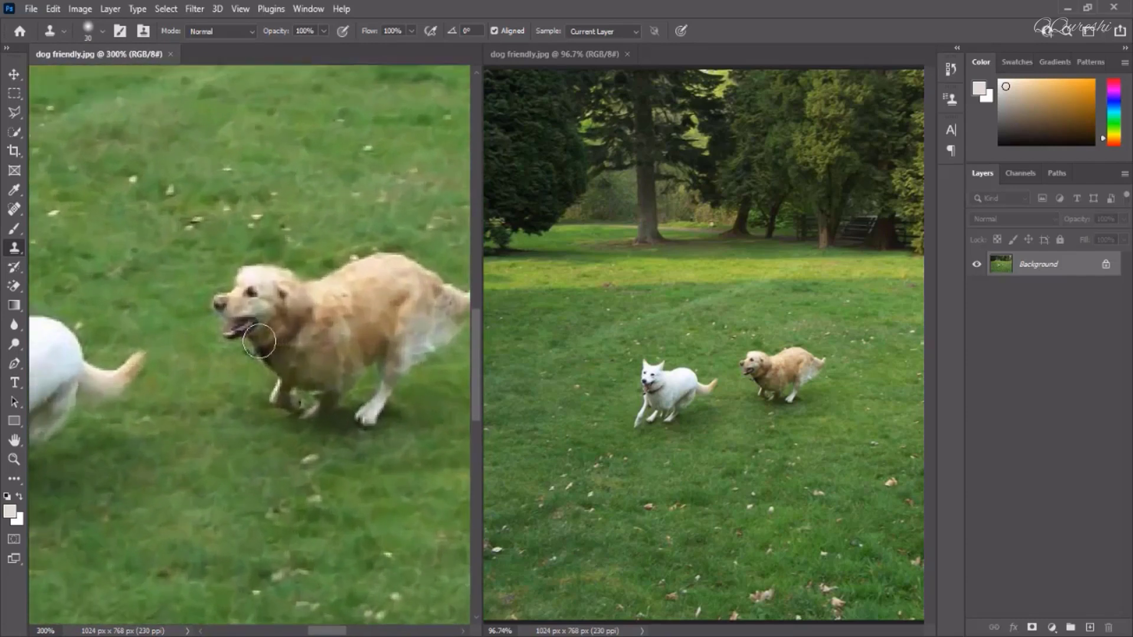
drag(303, 335, 224, 322)
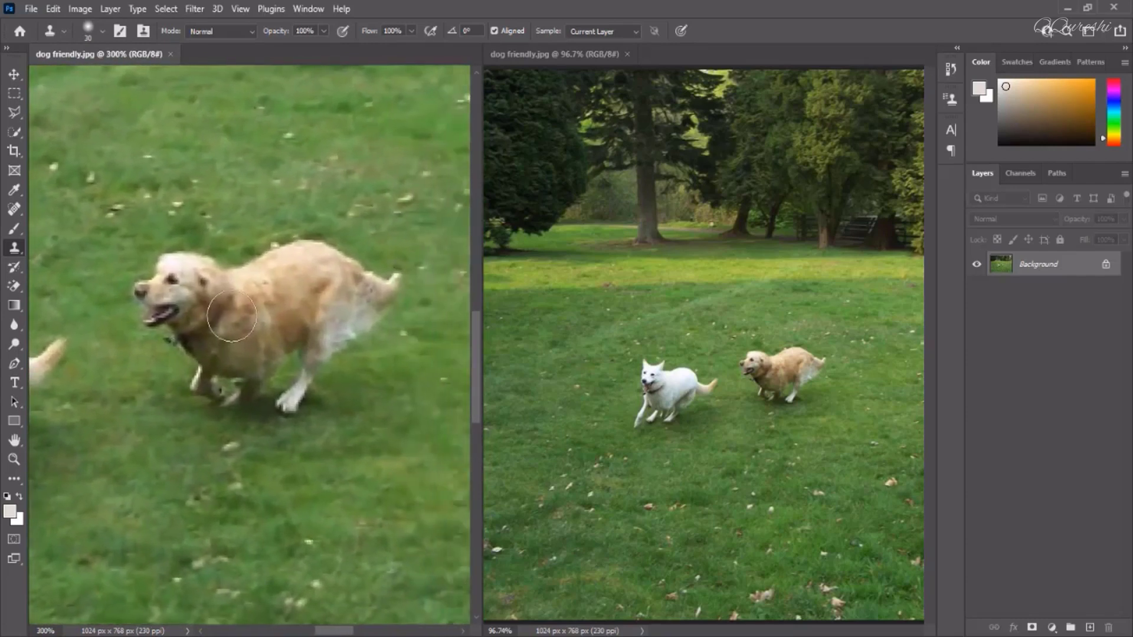
scroll(231, 317, up, 1)
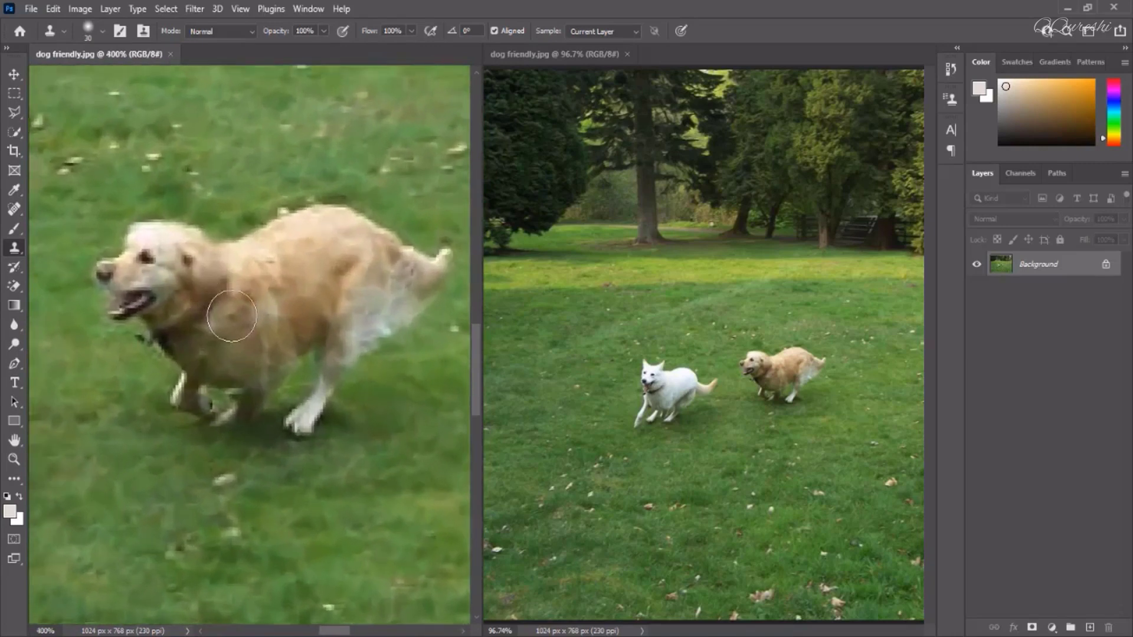
drag(267, 295, 247, 261)
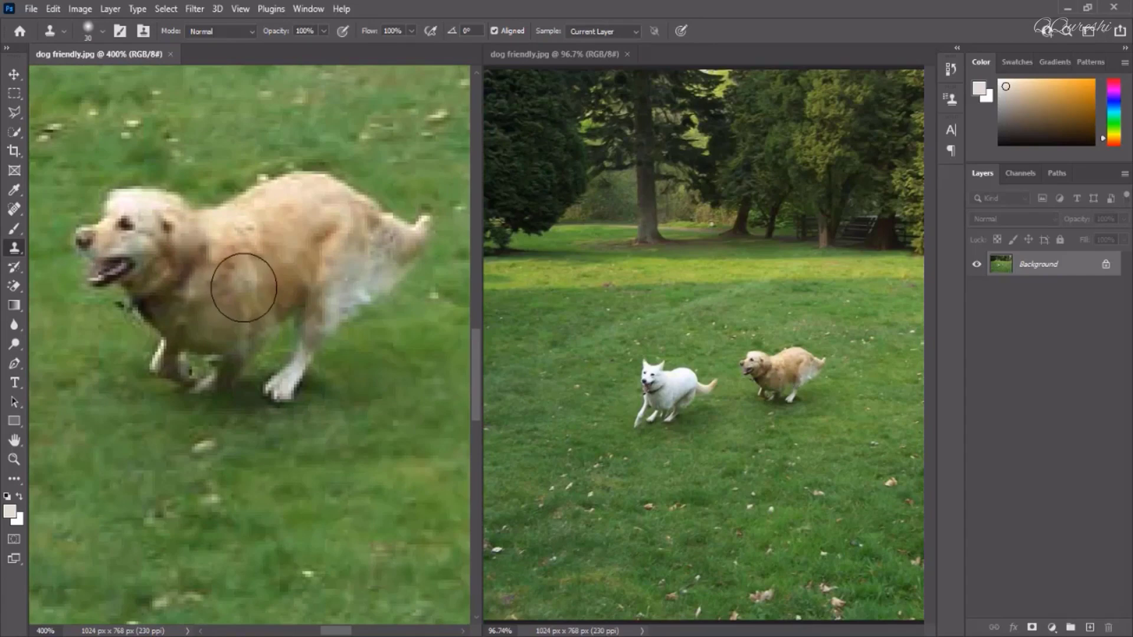
drag(299, 317, 222, 328)
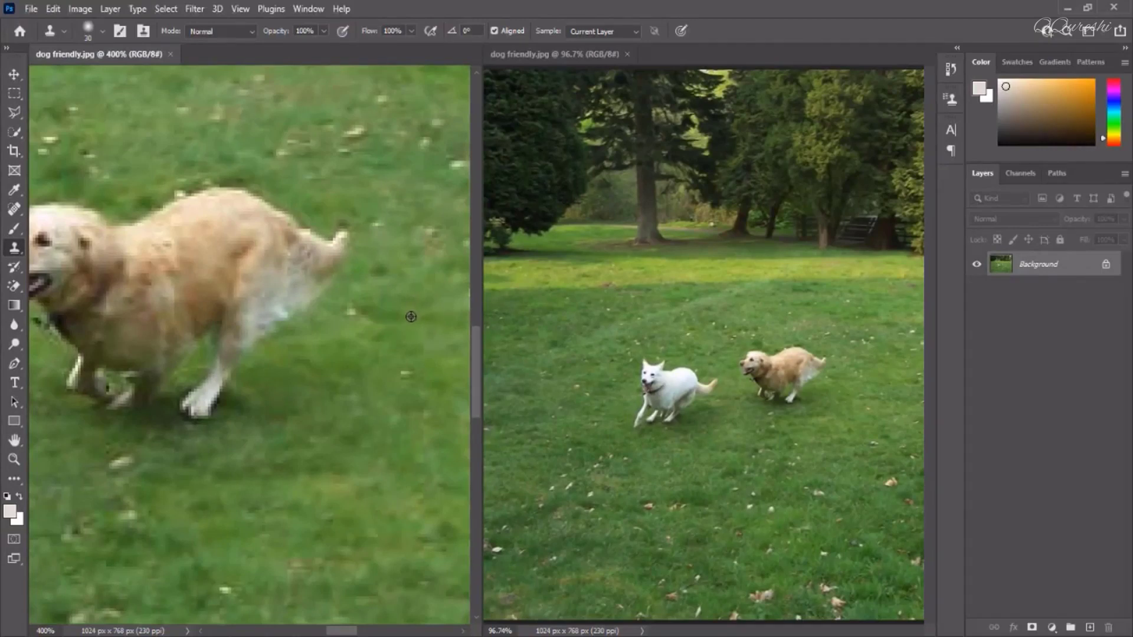
alt+click(411, 316)
mouse_move(264, 317)
mouse_down()
mouse_move(313, 281)
mouse_move(258, 344)
mouse_move(274, 315)
mouse_move(248, 340)
mouse_move(311, 278)
mouse_move(320, 252)
mouse_move(216, 399)
mouse_up()
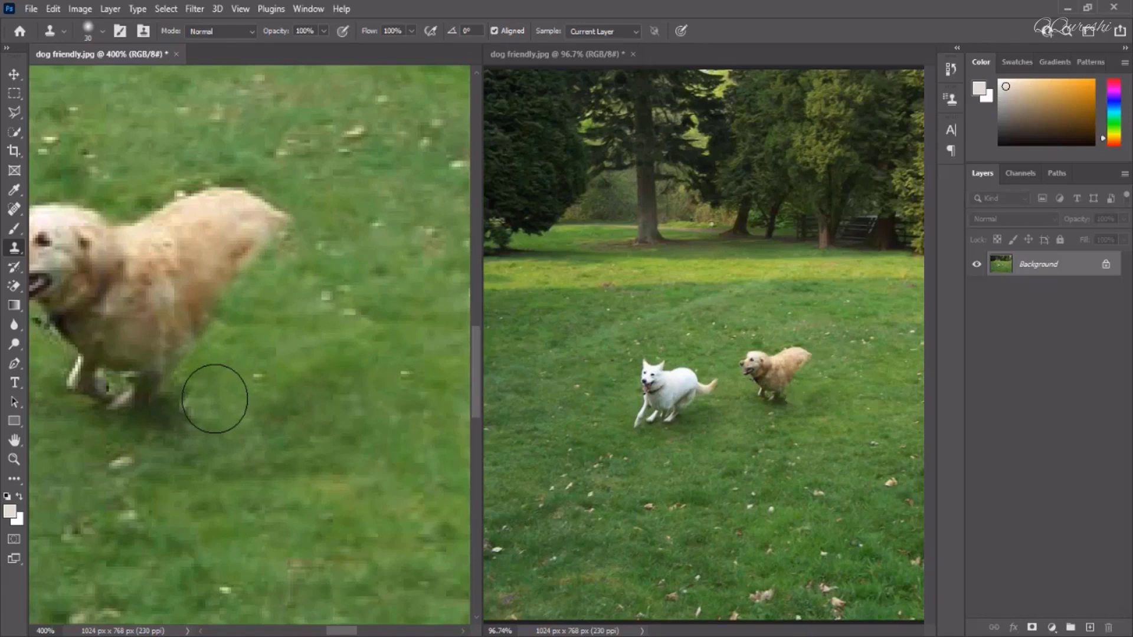
Clone grass over the golden dog's remaining body, front legs and head to remove it from the photo
mouse_move(302, 235)
mouse_down()
mouse_move(251, 204)
mouse_move(271, 205)
mouse_move(222, 189)
mouse_move(285, 197)
mouse_move(286, 278)
mouse_move(235, 313)
mouse_move(240, 273)
mouse_up()
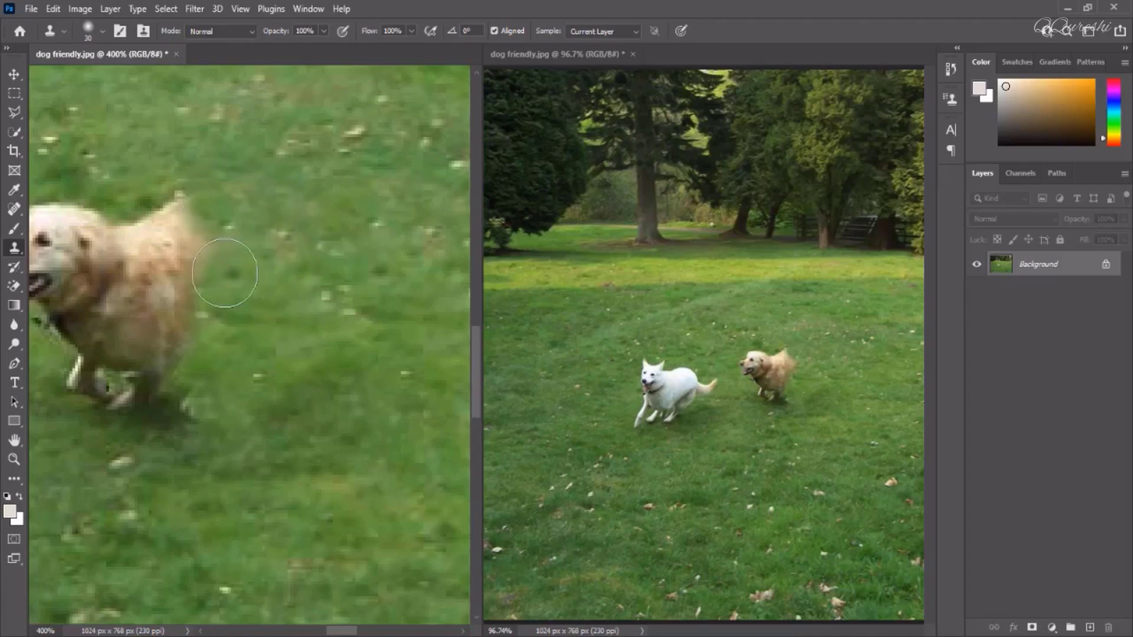
key(ctrl+z)
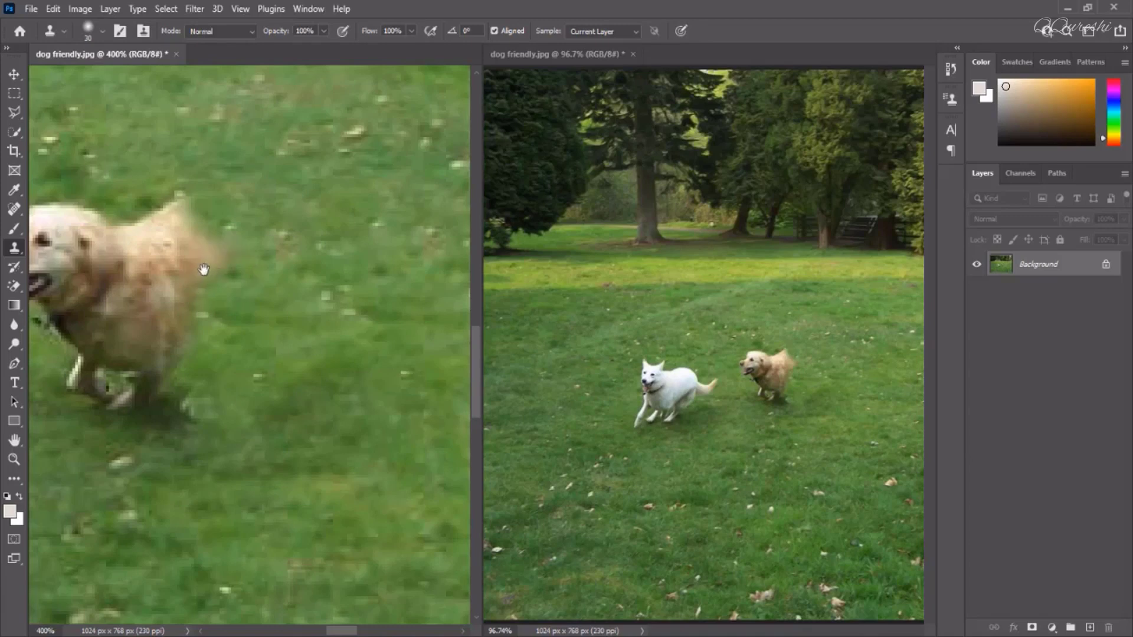
mouse_move(203, 270)
mouse_down()
mouse_move(294, 273)
mouse_move(289, 221)
mouse_move(271, 220)
mouse_move(271, 450)
mouse_move(255, 455)
mouse_move(236, 399)
mouse_move(240, 342)
mouse_move(223, 268)
mouse_move(239, 242)
mouse_move(227, 231)
mouse_move(224, 383)
mouse_up()
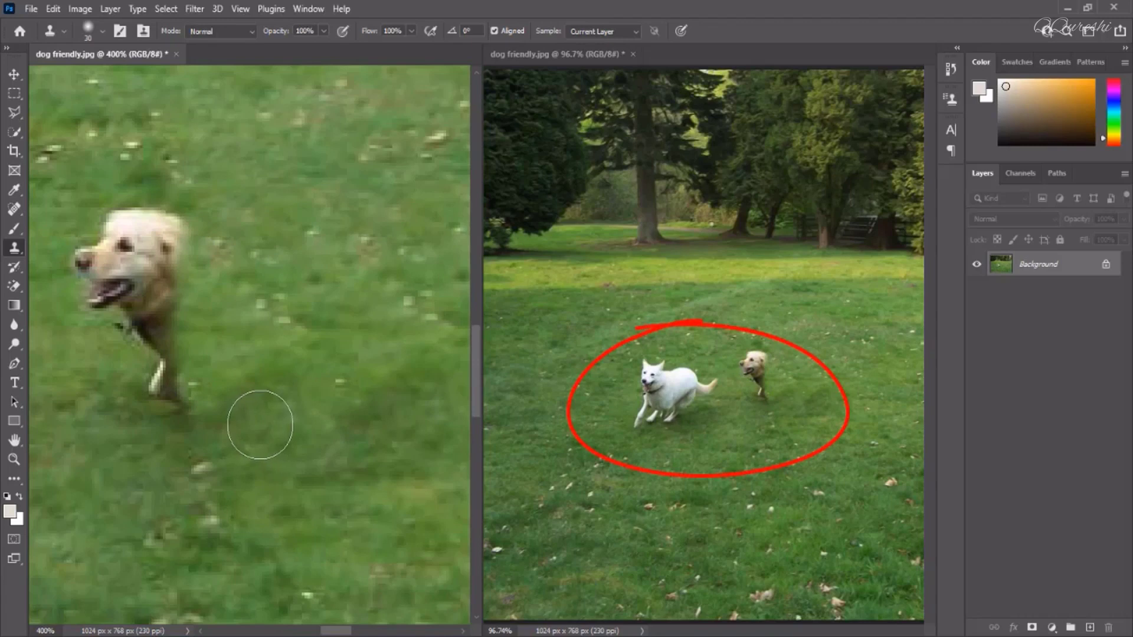
mouse_move(259, 425)
mouse_down()
mouse_move(177, 416)
mouse_move(162, 396)
mouse_move(192, 331)
mouse_move(192, 241)
mouse_move(172, 216)
mouse_move(157, 284)
mouse_move(170, 318)
mouse_move(126, 327)
mouse_move(112, 296)
mouse_move(137, 232)
mouse_move(107, 239)
mouse_move(96, 278)
mouse_move(81, 263)
mouse_move(104, 221)
mouse_up()
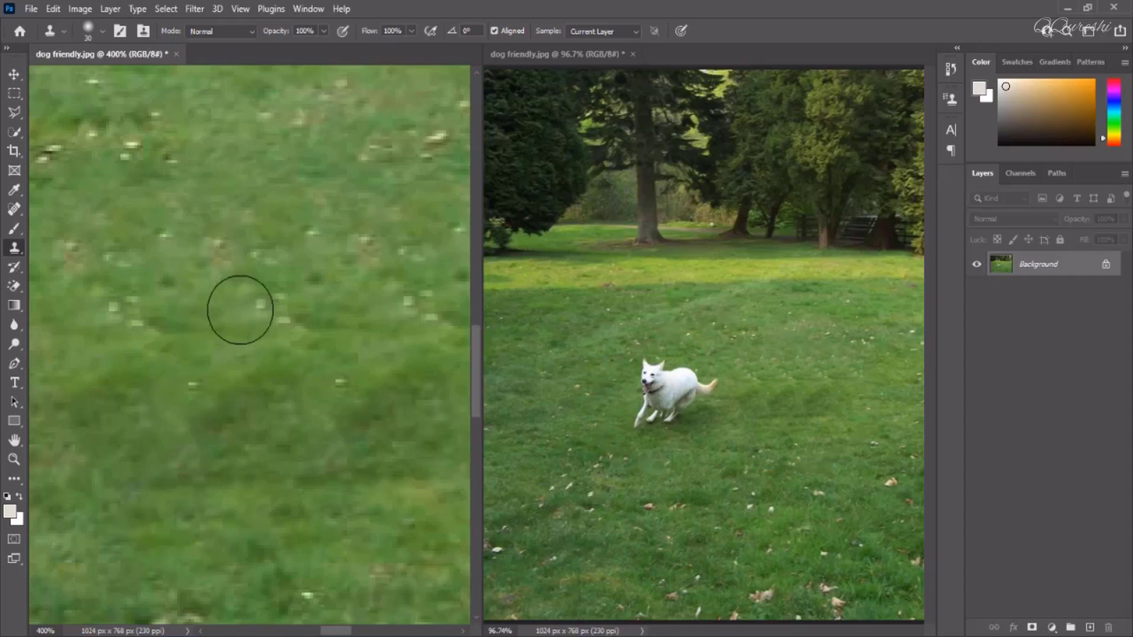
Clone over the repeated light specks and dark bands in the grass where the golden dog was
mouse_move(248, 308)
mouse_down()
mouse_move(193, 370)
mouse_move(187, 463)
mouse_up()
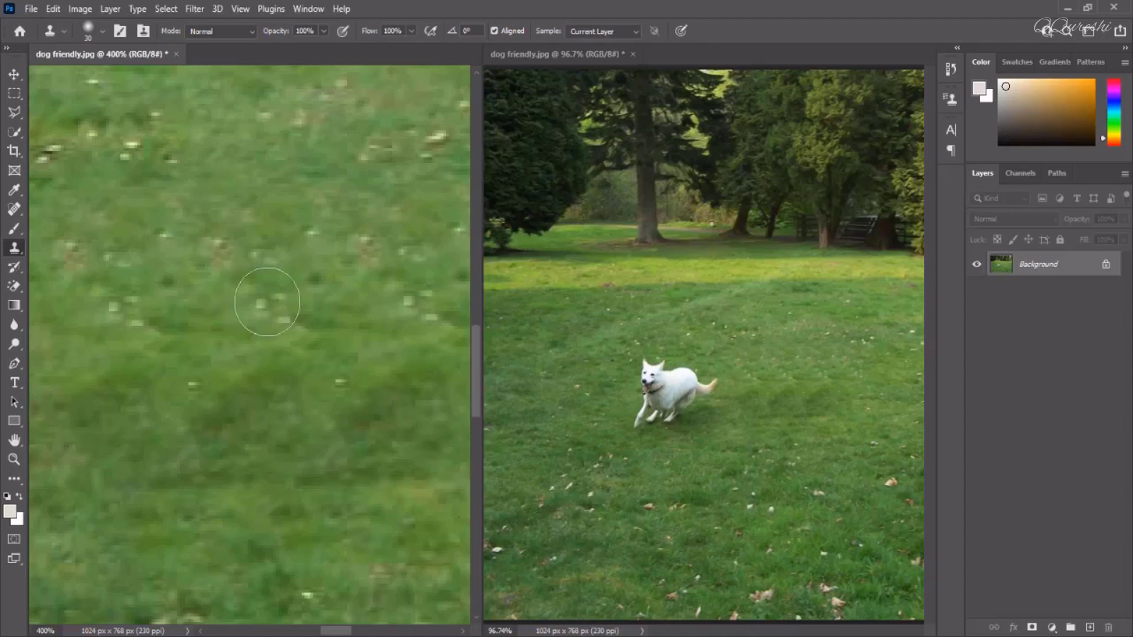
mouse_move(274, 351)
mouse_down()
mouse_move(244, 365)
mouse_move(248, 387)
mouse_move(233, 370)
mouse_move(235, 403)
mouse_move(224, 399)
mouse_move(219, 416)
mouse_move(358, 388)
mouse_move(363, 405)
mouse_move(378, 372)
mouse_move(385, 391)
mouse_move(404, 369)
mouse_up()
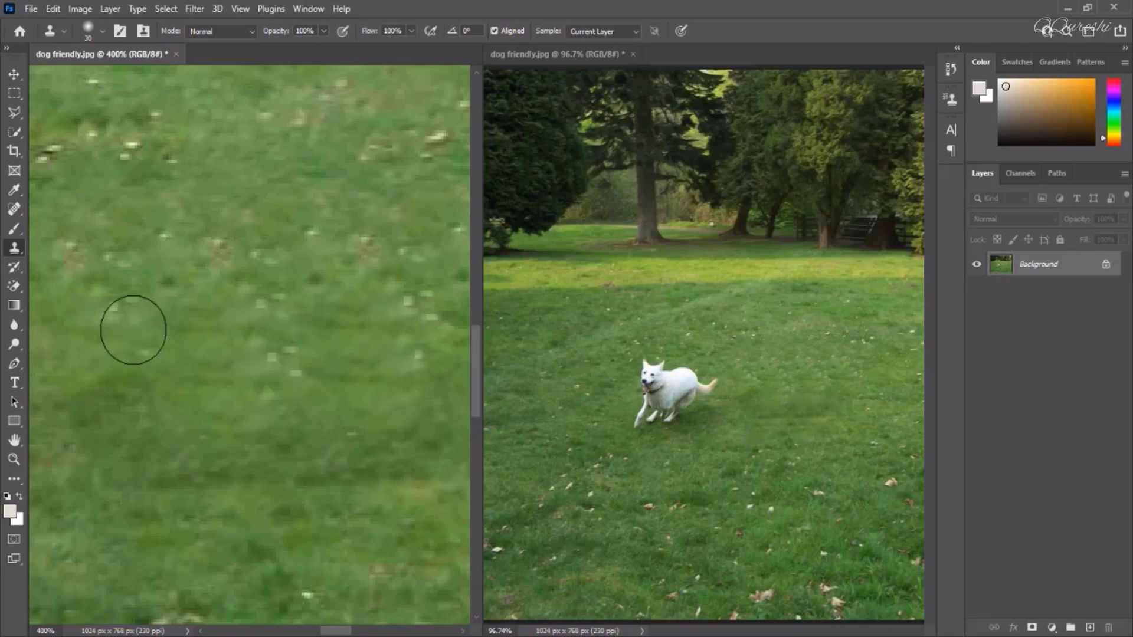
mouse_move(132, 328)
mouse_down()
mouse_move(120, 376)
mouse_move(98, 376)
mouse_move(96, 409)
mouse_move(106, 427)
mouse_move(120, 402)
mouse_move(170, 462)
mouse_up()
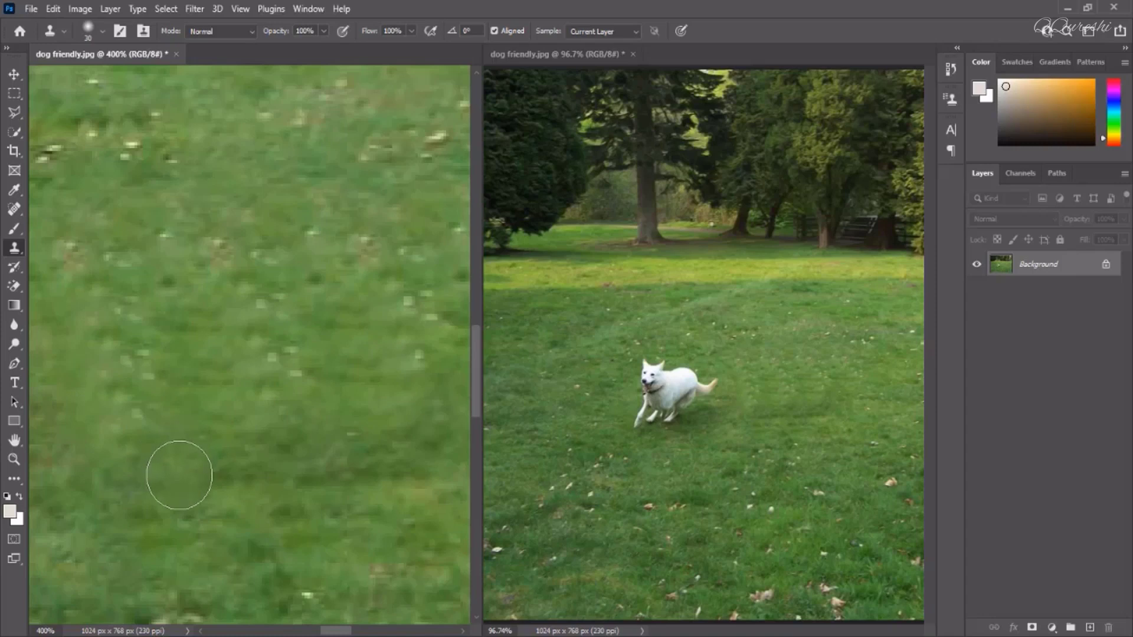
click(299, 559)
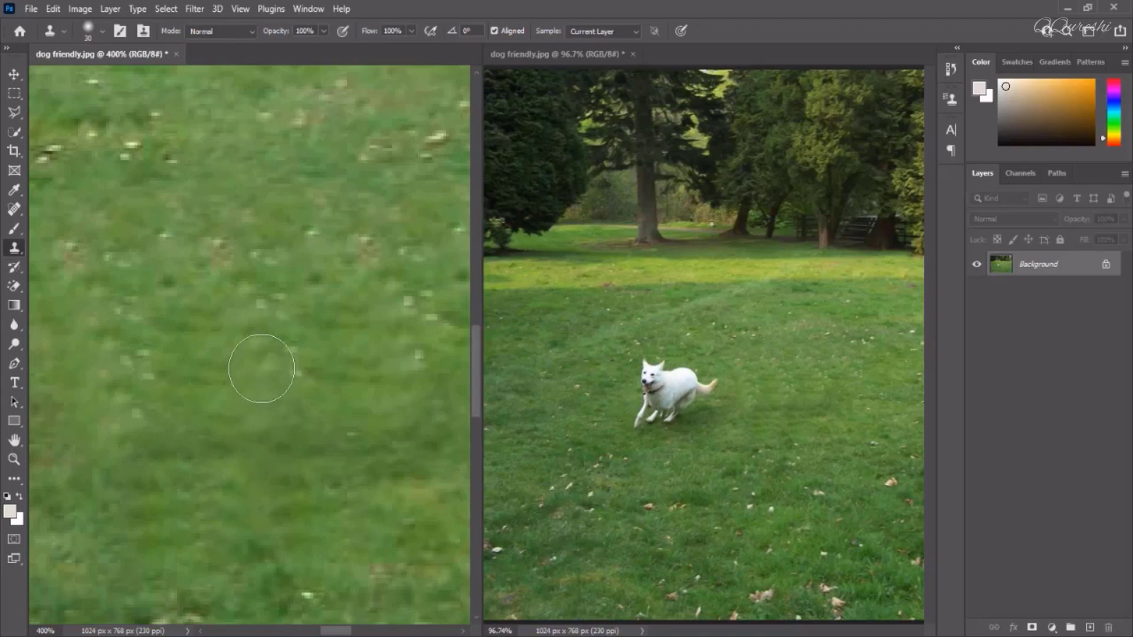
Sample a fresh patch of grass and blend it over the remaining dark area of the cloned lawn
drag(265, 361, 191, 298)
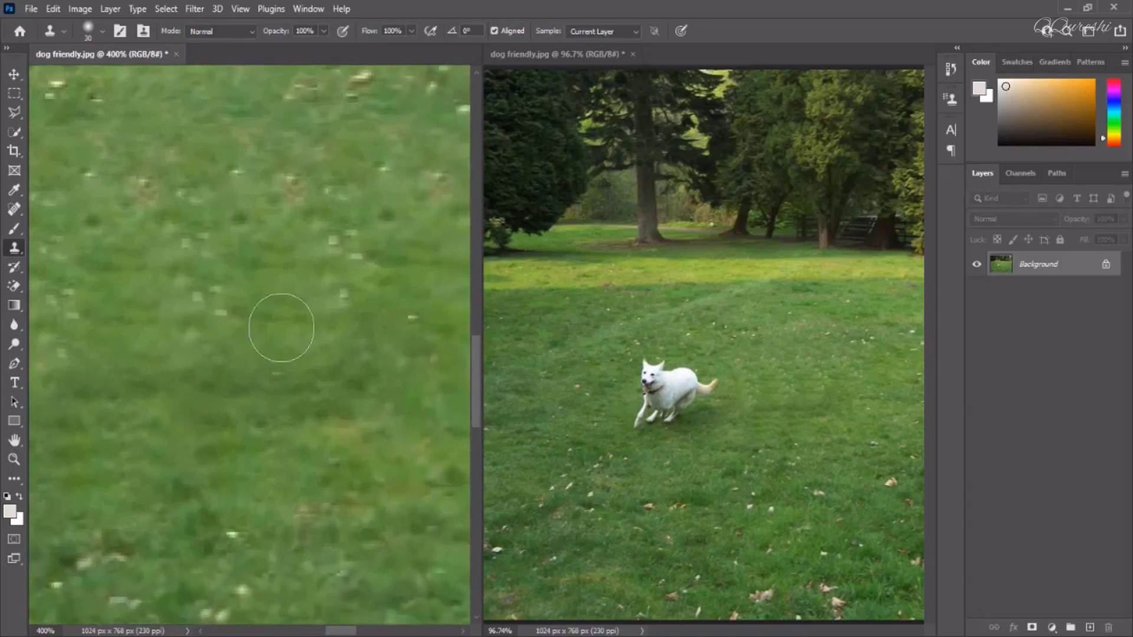
alt+click(406, 297)
mouse_move(384, 334)
mouse_down()
mouse_move(357, 352)
mouse_move(350, 424)
mouse_move(341, 370)
mouse_move(314, 423)
mouse_move(291, 367)
mouse_move(286, 411)
mouse_move(301, 308)
mouse_move(300, 341)
mouse_move(300, 322)
mouse_move(273, 384)
mouse_move(284, 282)
mouse_move(333, 246)
mouse_move(345, 264)
mouse_move(255, 351)
mouse_move(275, 382)
mouse_move(284, 373)
mouse_move(262, 345)
mouse_up()
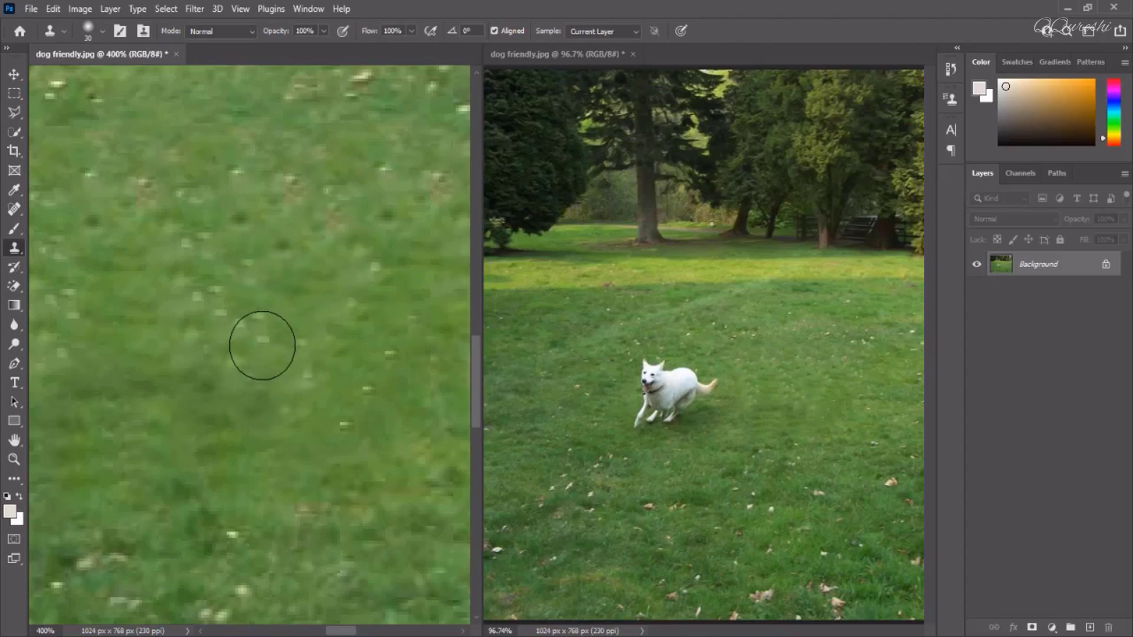
Inspect the retouched lawn at 100% in the original window and compare it with the second window, with the white dog in both views
key(ctrl+1)
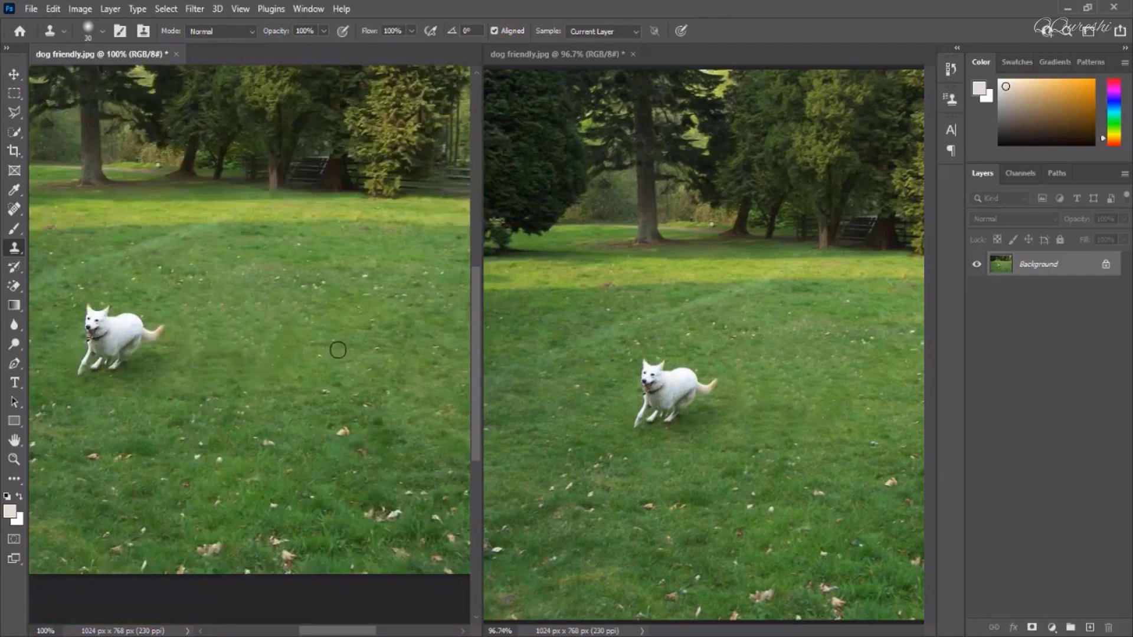
click(711, 393)
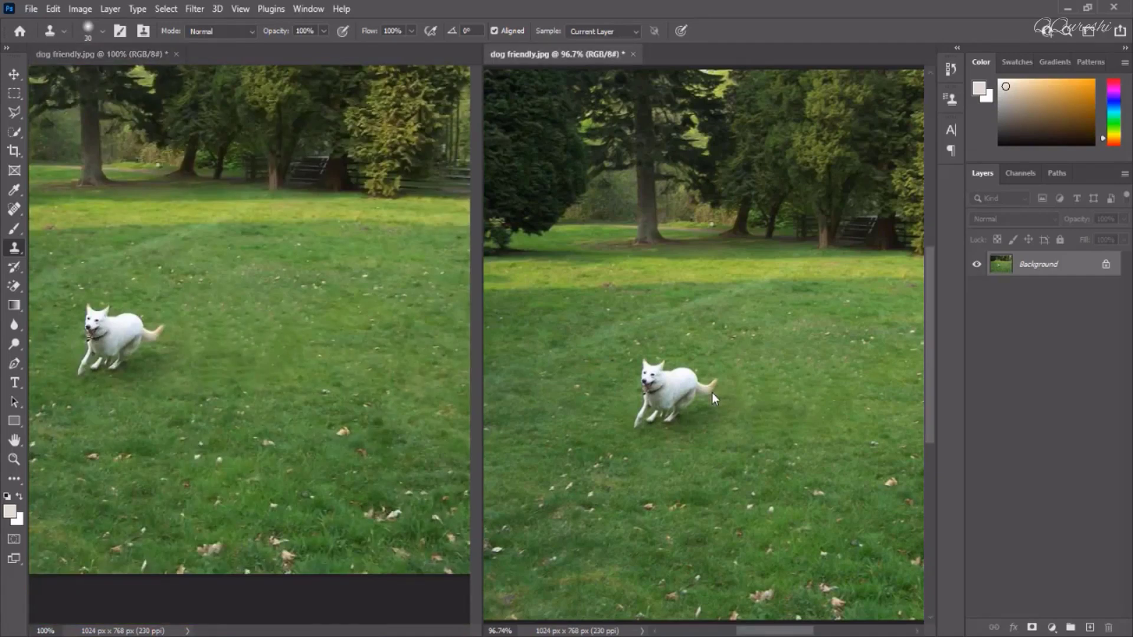
scroll(712, 391, right, 2)
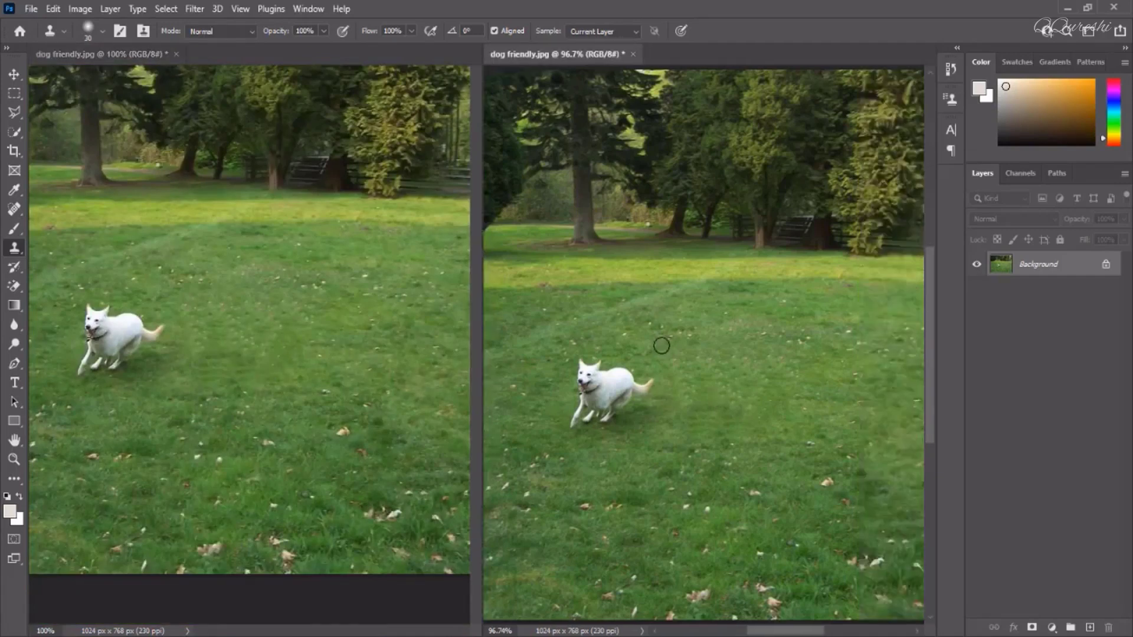
click(256, 298)
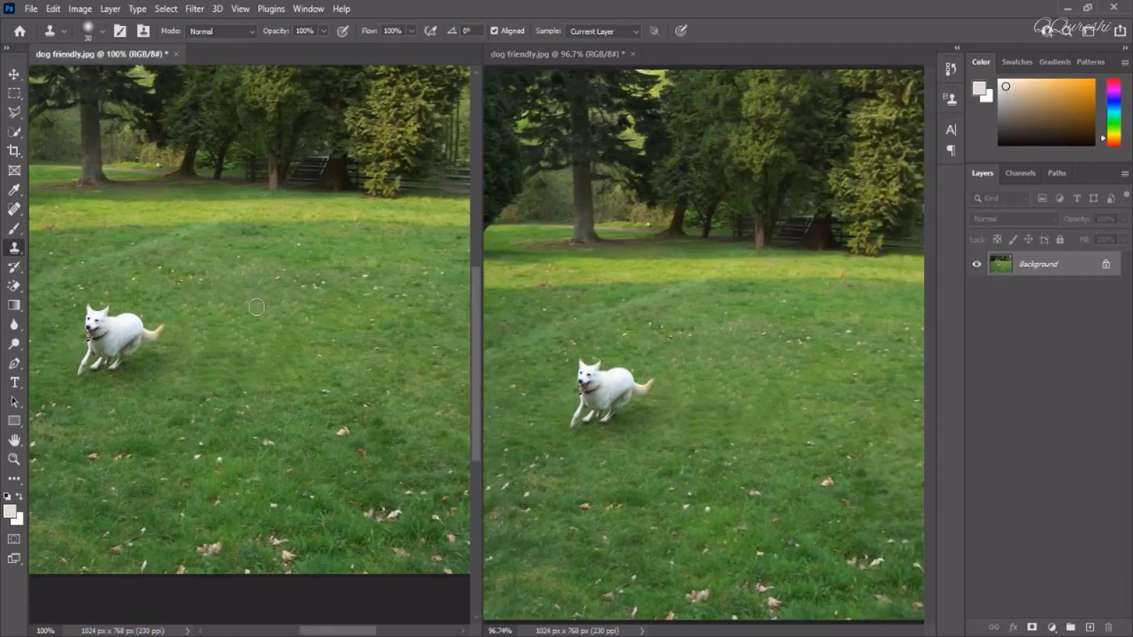
drag(256, 302, 360, 359)
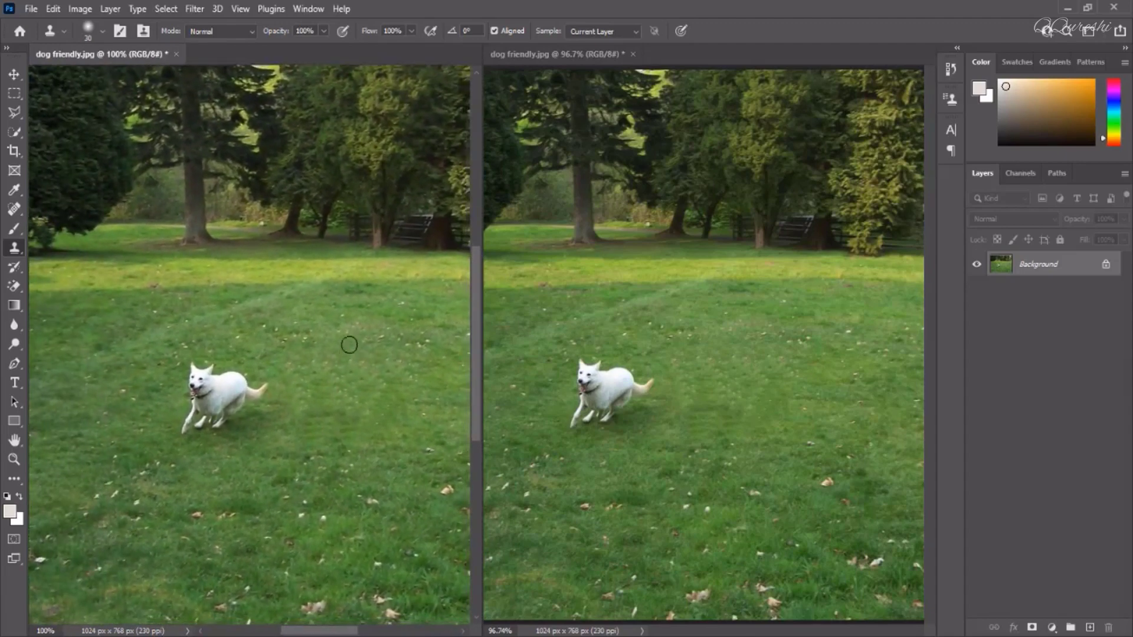